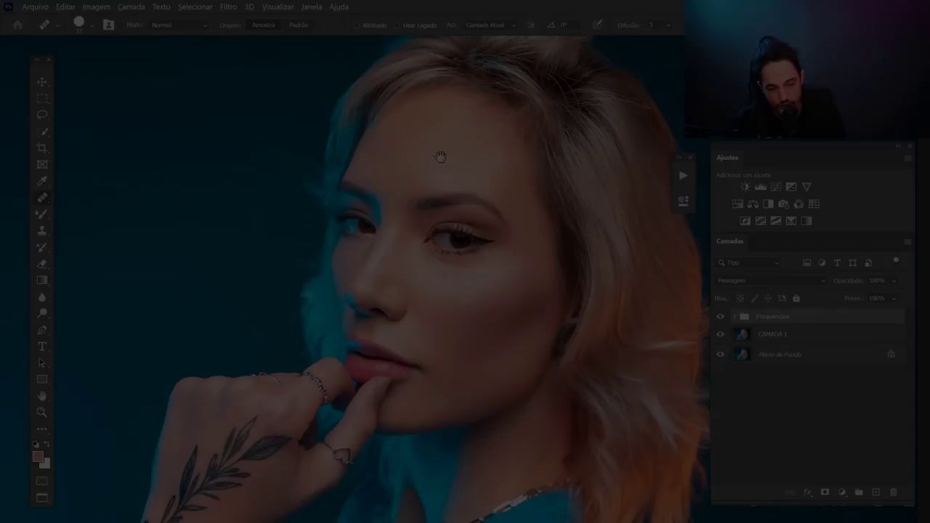
Scroll the Layers panel up and switch to the Mixer Brush with B
scroll(310, 358, "up", 3)
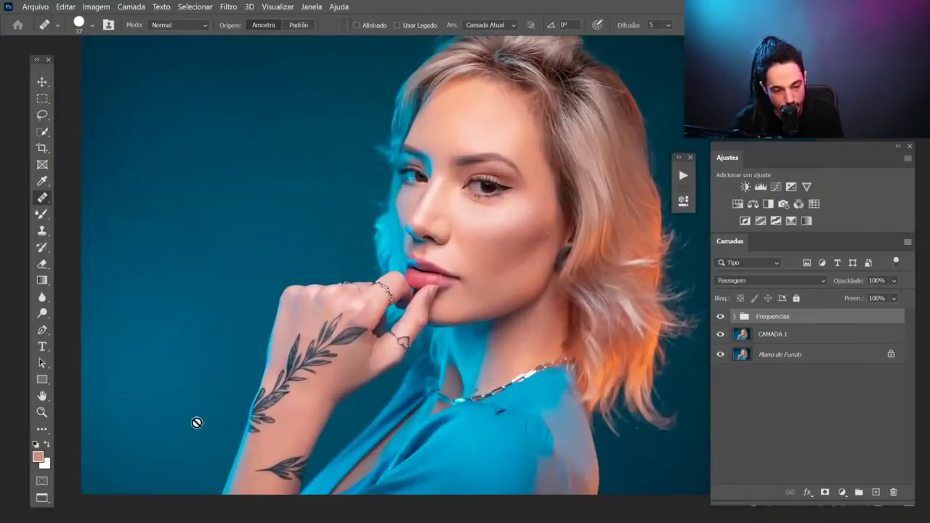
key("b")
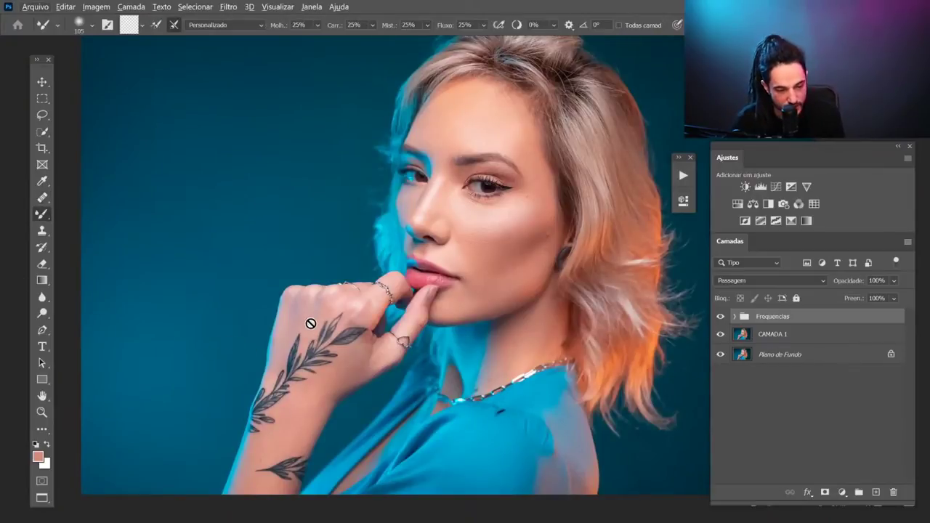
Add a new layer and paint sampled hand skin over the forearm tattoo at 40% flow
key("ctrl+shift+alt+n")
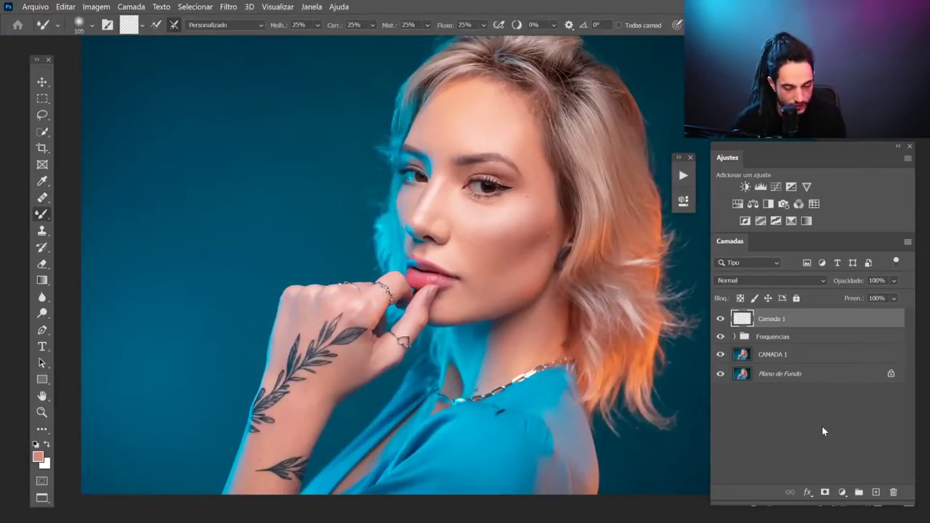
key("shift+b")
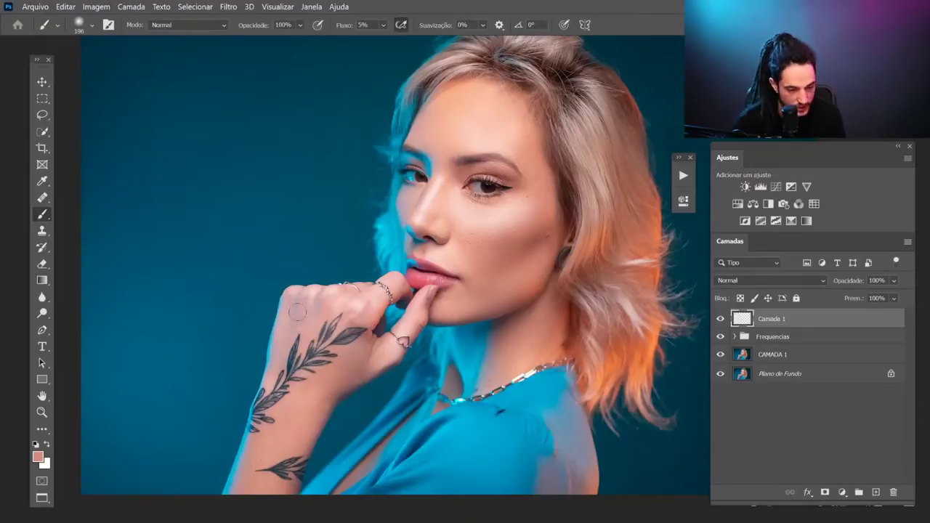
left_click(297, 321, "alt")
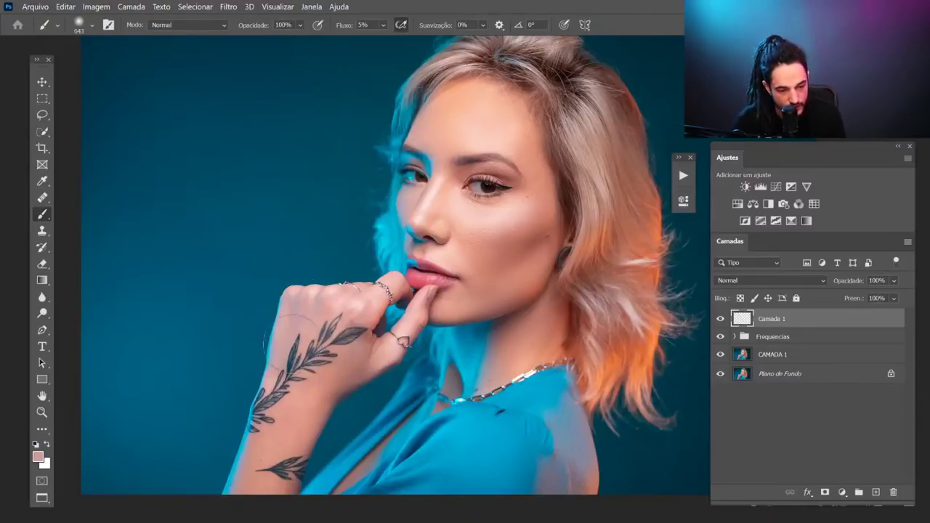
key("shift+4")
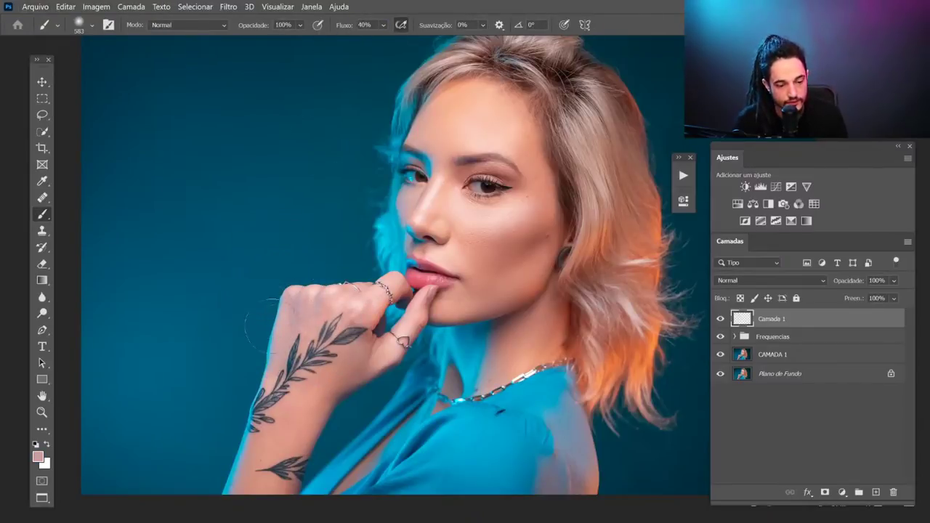
mouse_move(317, 343)
left_mouse_down()
mouse_move(323, 358)
mouse_move(263, 414)
mouse_move(251, 472)
mouse_move(309, 407)
mouse_move(341, 345)
mouse_move(366, 363)
mouse_move(326, 320)
left_mouse_up()
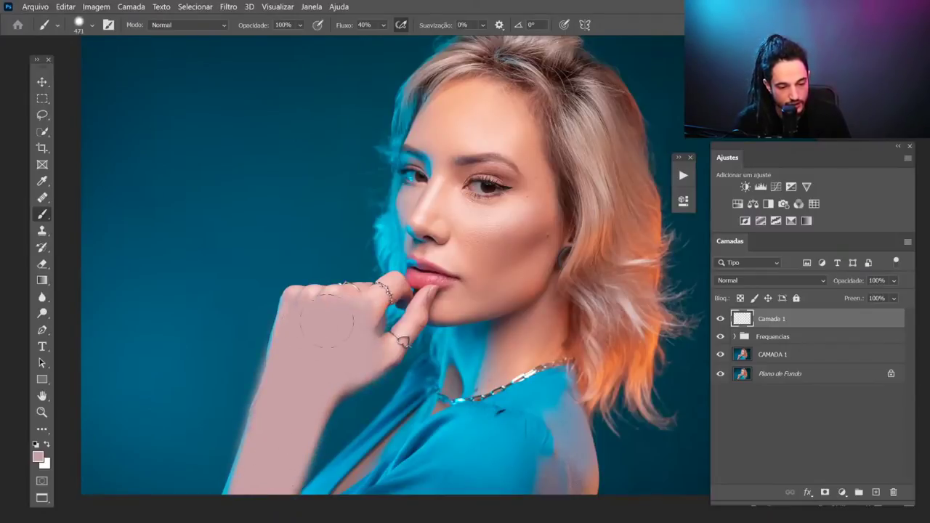
Paint sampled peach and pink skin tones over the forehead, brow, nose and cheek
left_click(430, 113, "alt")
mouse_move(472, 102)
left_mouse_down()
mouse_move(455, 123)
mouse_move(516, 135)
mouse_move(436, 171)
left_mouse_up()
left_click(549, 196, "alt")
mouse_move(509, 189)
left_mouse_down()
mouse_move(519, 233)
mouse_move(563, 218)
left_mouse_up()
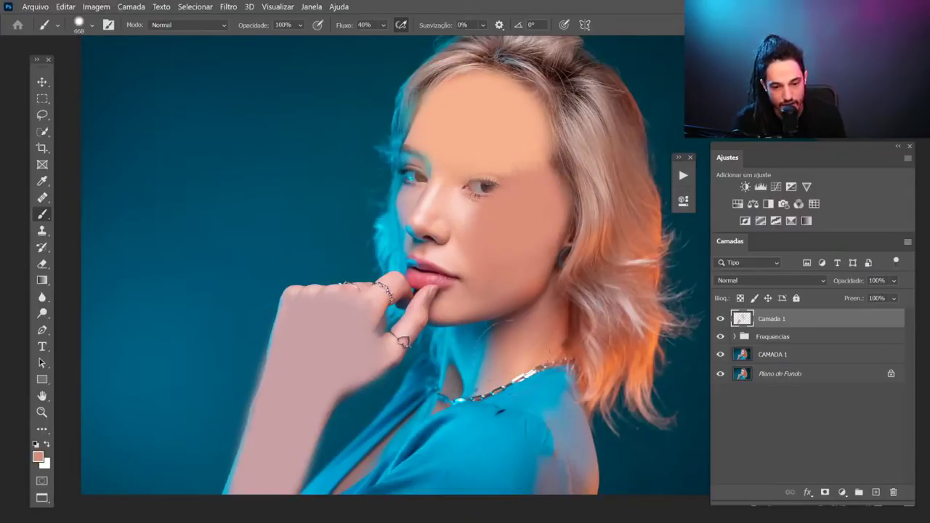
left_click(449, 254, "alt")
left_click_drag(440, 240, 446, 208)
Paint sampled skin tones over the chin and neck
left_click(440, 297, "alt")
left_click_drag(454, 298, 438, 287)
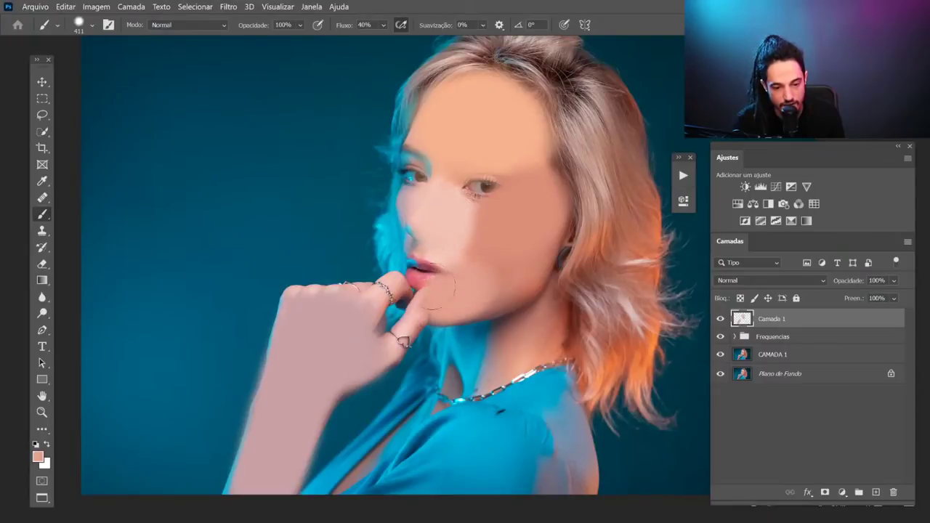
mouse_move(545, 338)
left_mouse_down()
mouse_move(440, 266)
mouse_move(429, 266)
mouse_move(398, 308)
left_mouse_up()
left_click(448, 243, "alt")
scroll(343, 196, "down", 3)
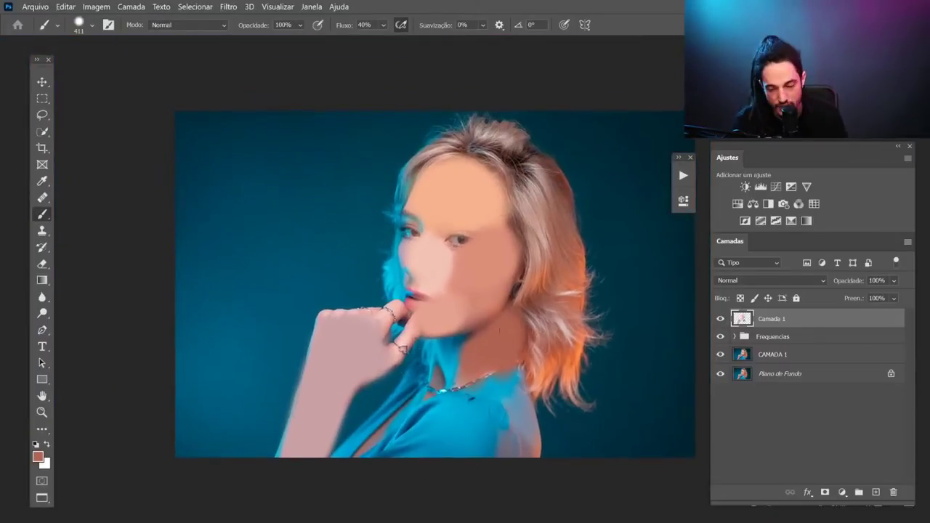
Delete the painted layer and add a fresh empty Camada 1 in Matiz blend mode
key("Delete")
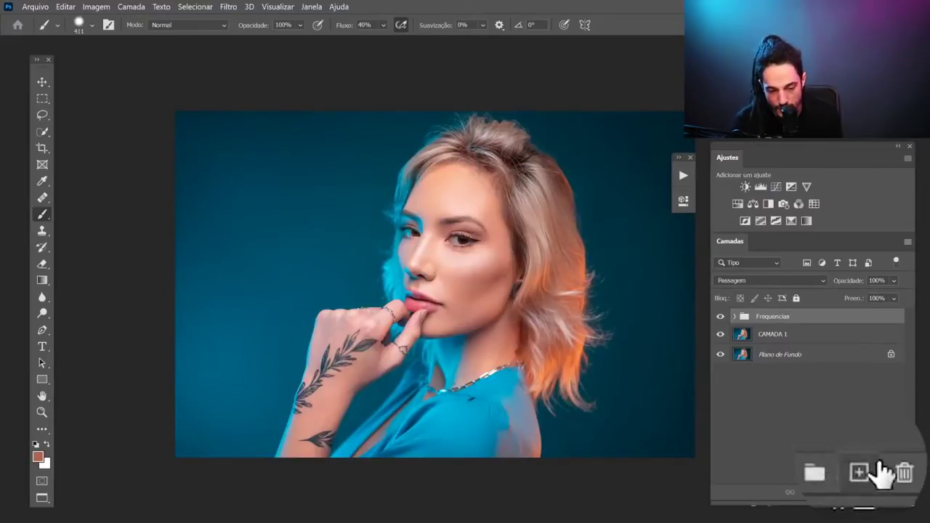
left_click(875, 492)
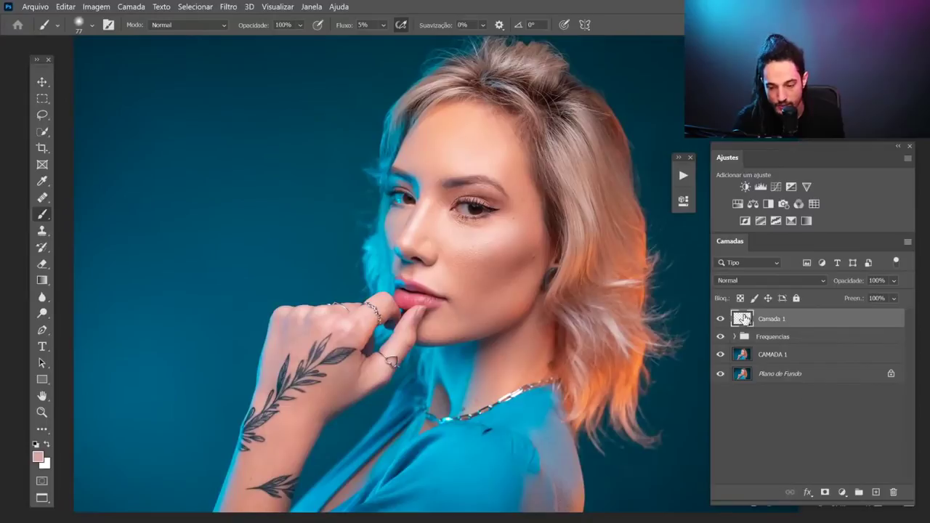
left_click(733, 280)
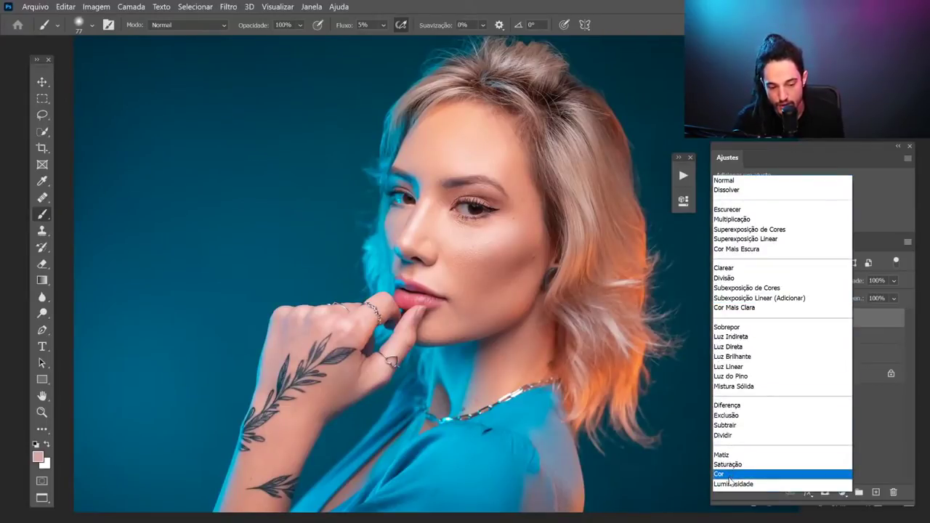
left_click(722, 454)
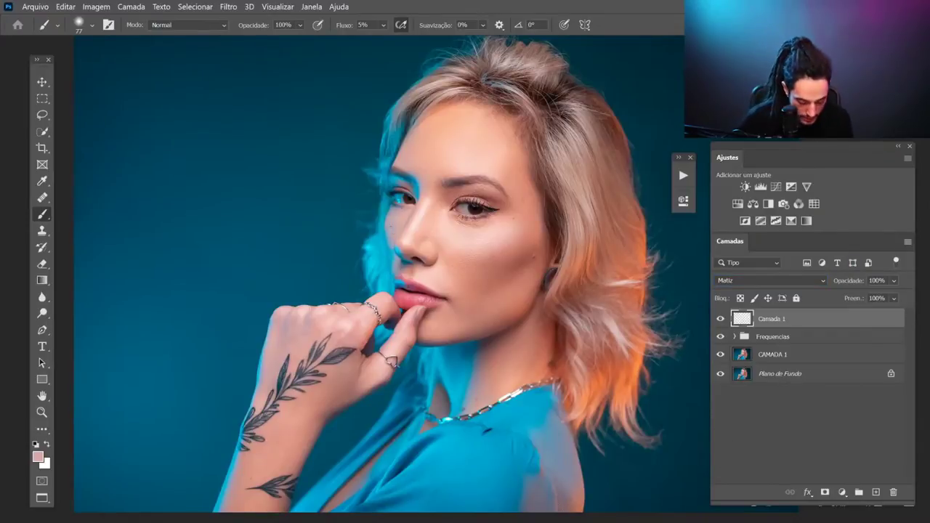
key("bracketright")
key("bracketright")
key("bracketright")
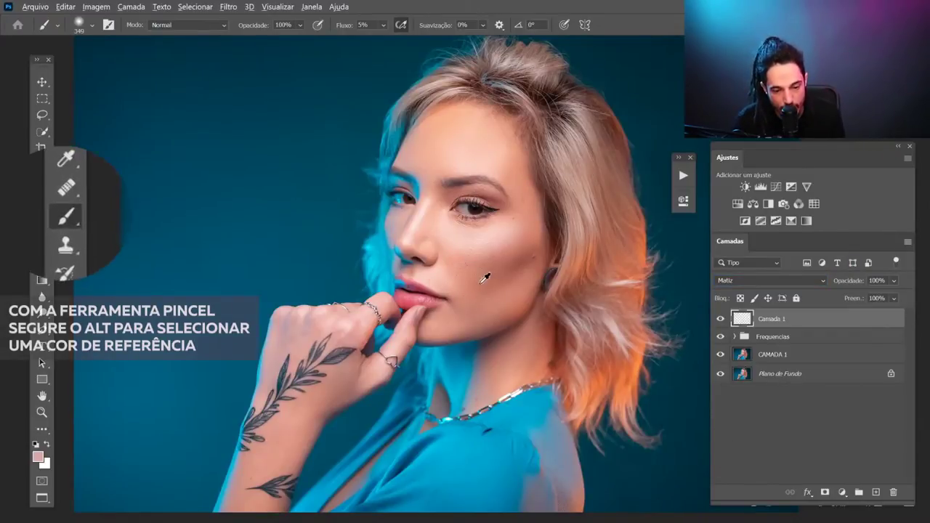
Sample cheek and nose skin tones and brush them on the Matiz layer at 20% flow
scroll(450, 243, "up", 2, "alt")
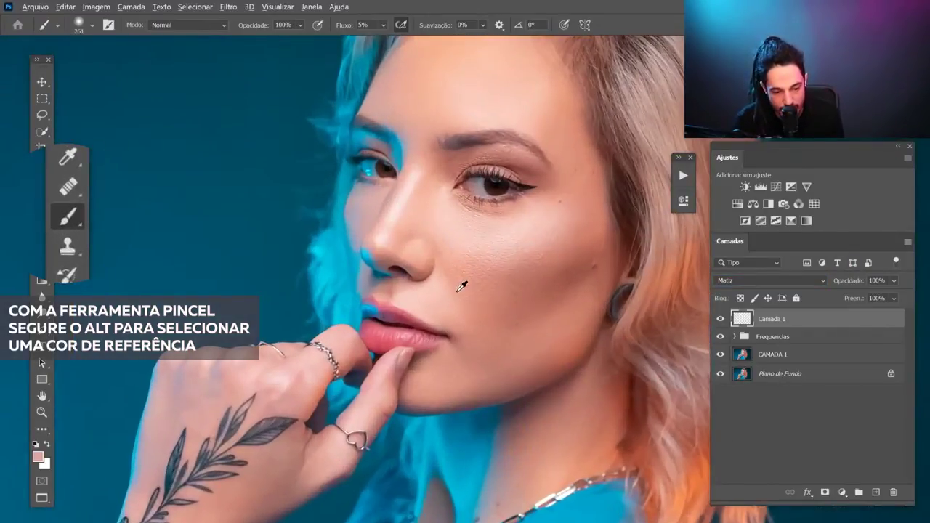
left_click_drag(461, 287, 536, 311, "alt")
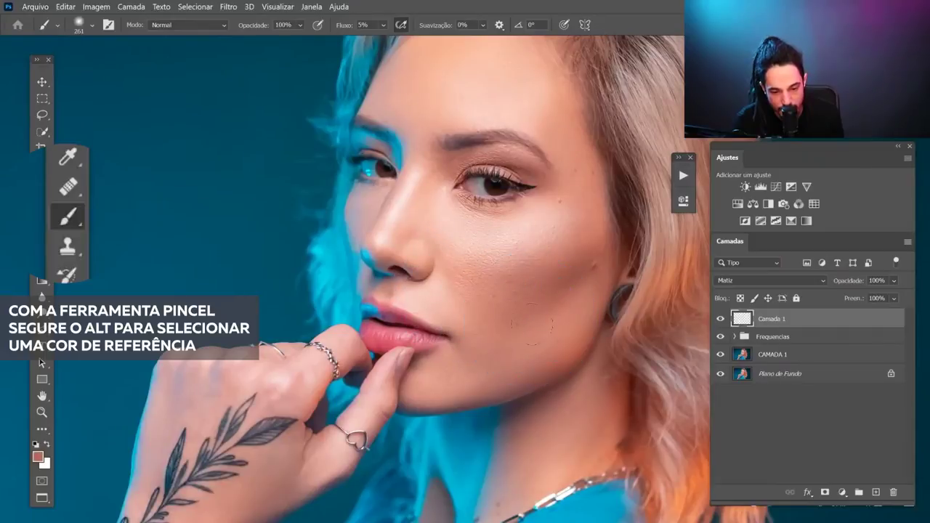
left_click(527, 298, "alt")
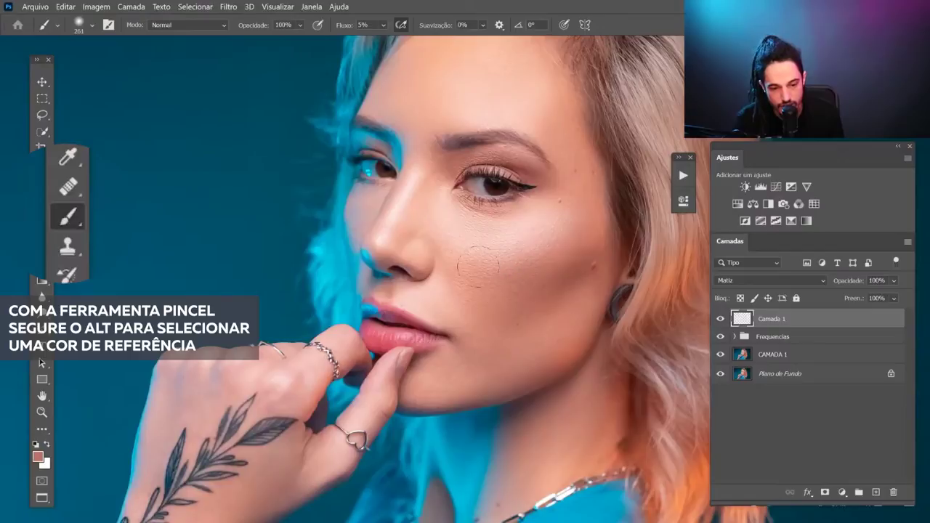
left_click(427, 206, "alt")
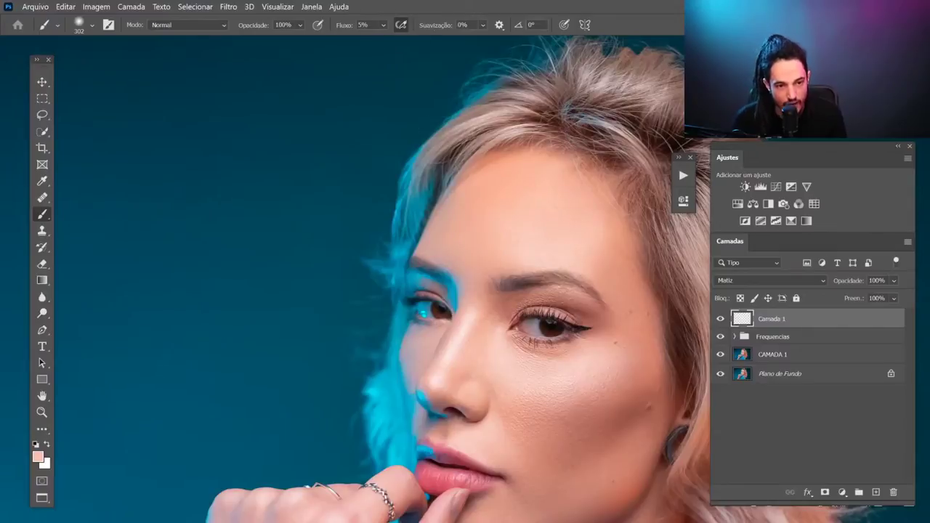
left_click(363, 24)
type("20")
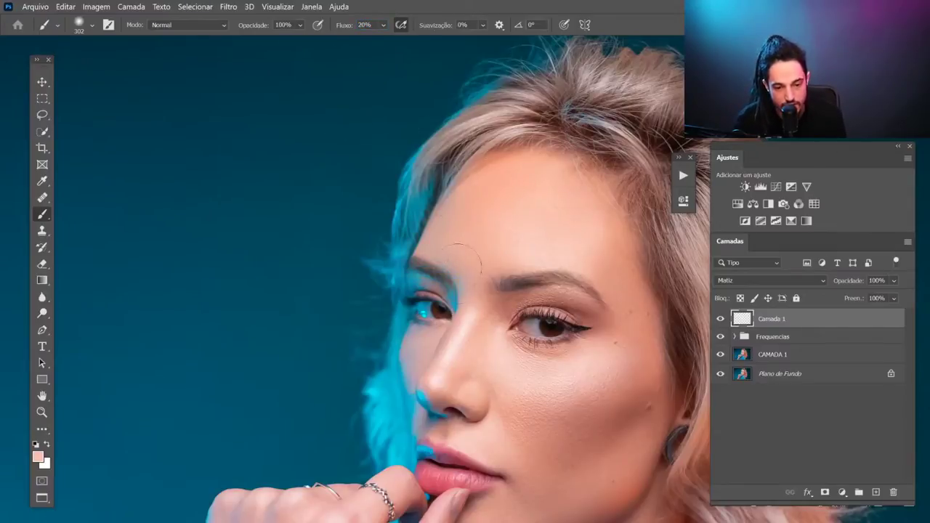
left_click_drag(605, 332, 519, 198)
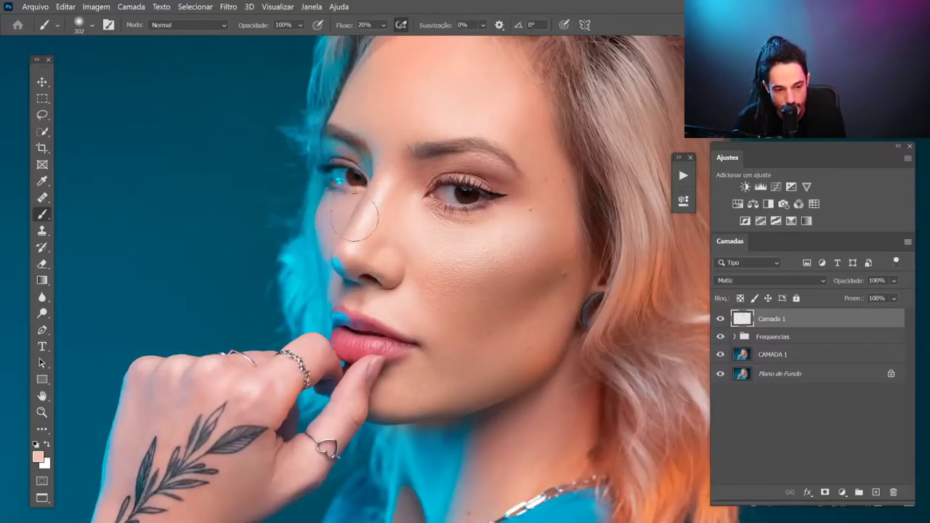
scroll(504, 270, "down", 2)
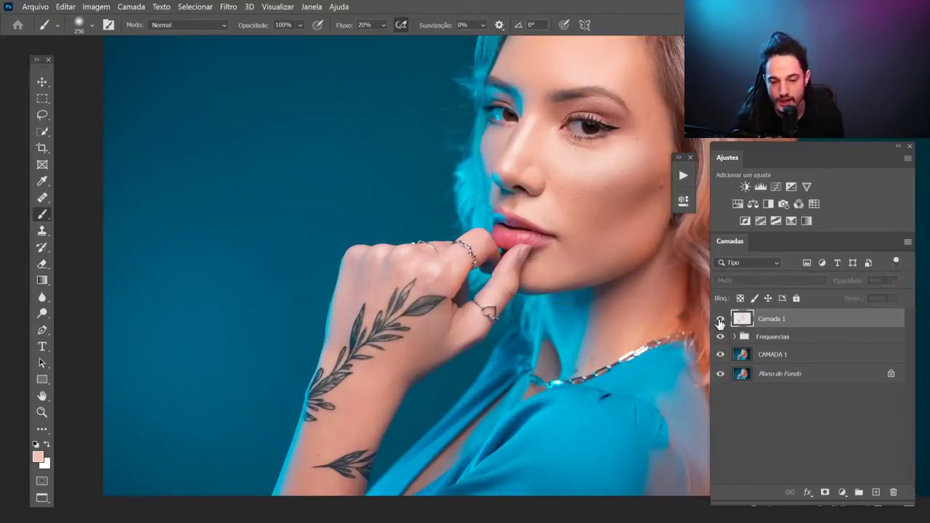
Switch to a smaller Eraser and zoom in on the tattooed hand
left_click_drag(486, 231, 397, 271)
key("e")
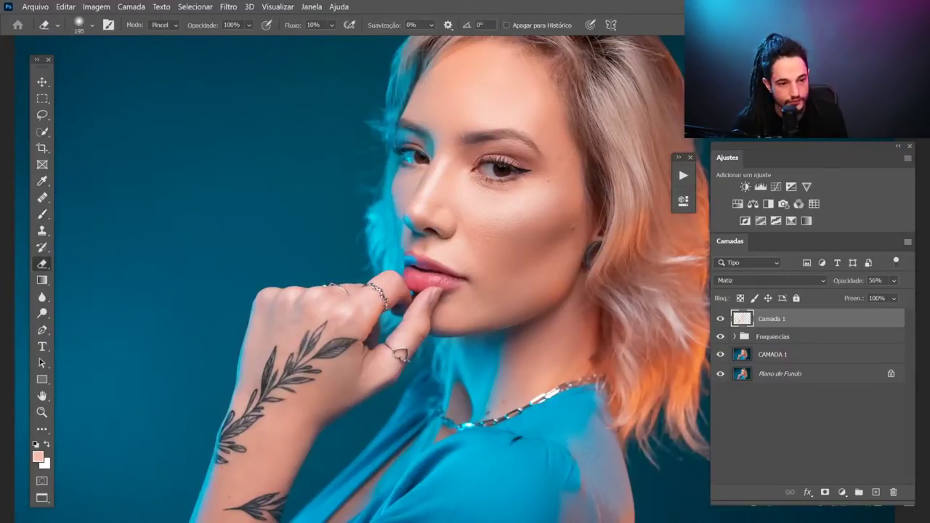
key("bracketleft")
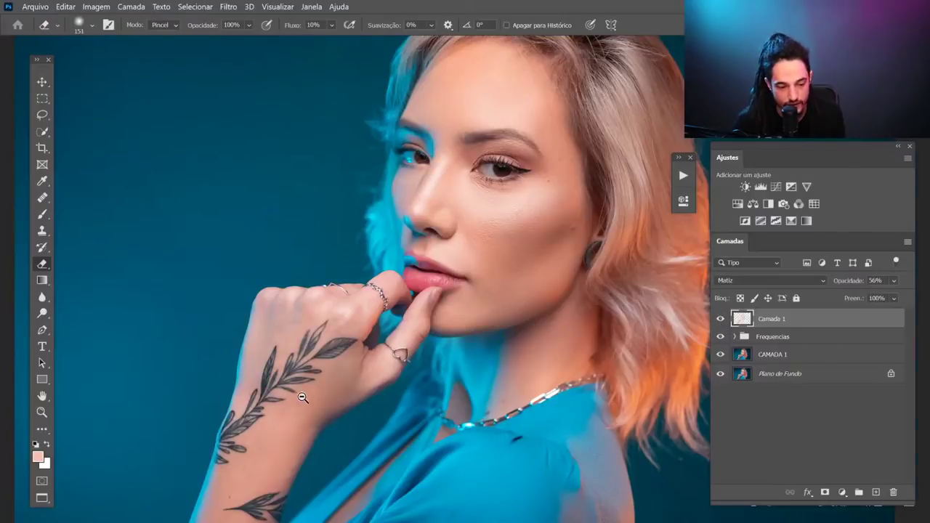
scroll(305, 398, "up", 2)
left_click_drag(305, 397, 425, 361)
scroll(426, 361, "up", 2)
Toggle the Camada 1 hue layer off and on to compare the lips and hand
left_click(719, 319)
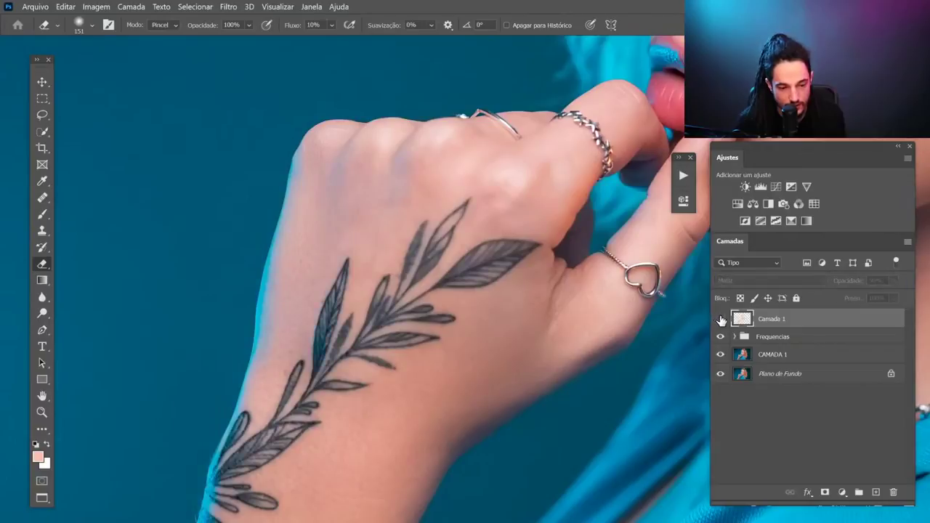
left_click(720, 321)
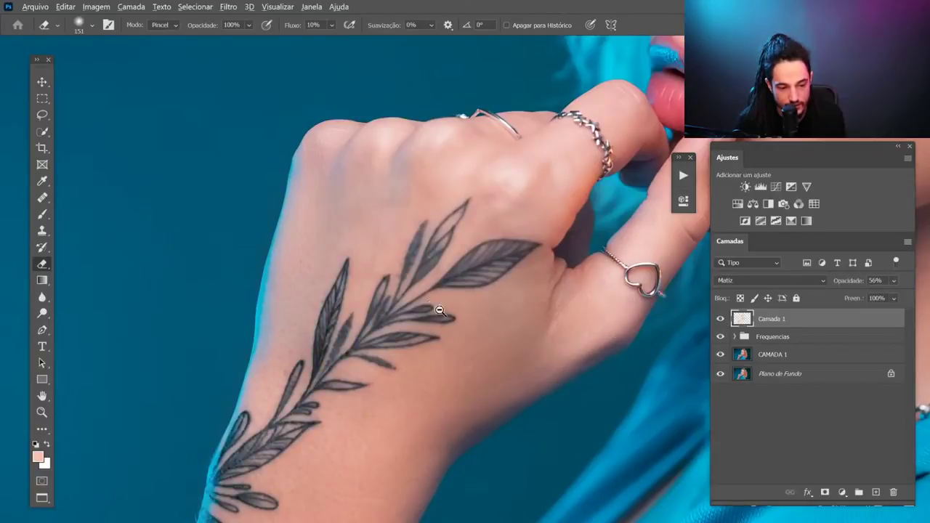
left_click_drag(445, 312, 475, 315)
left_click(721, 320)
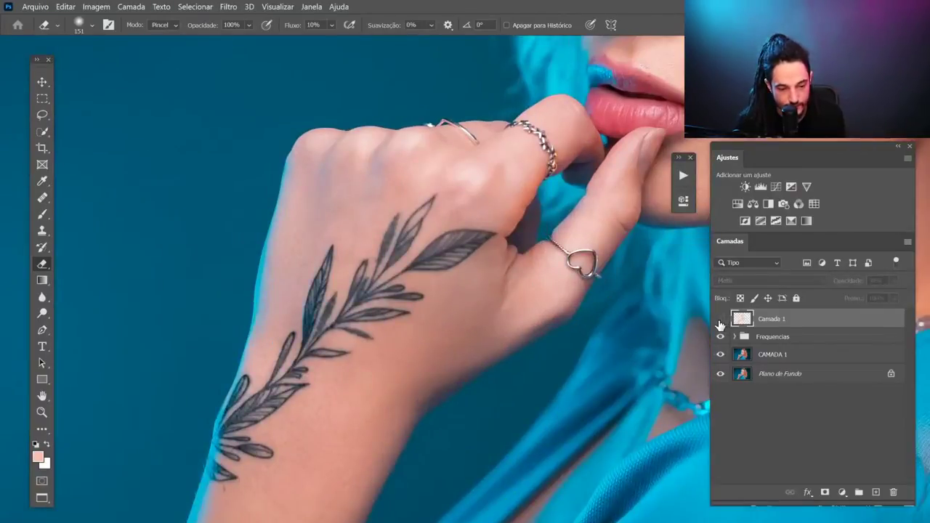
left_click(719, 320)
left_click(719, 320)
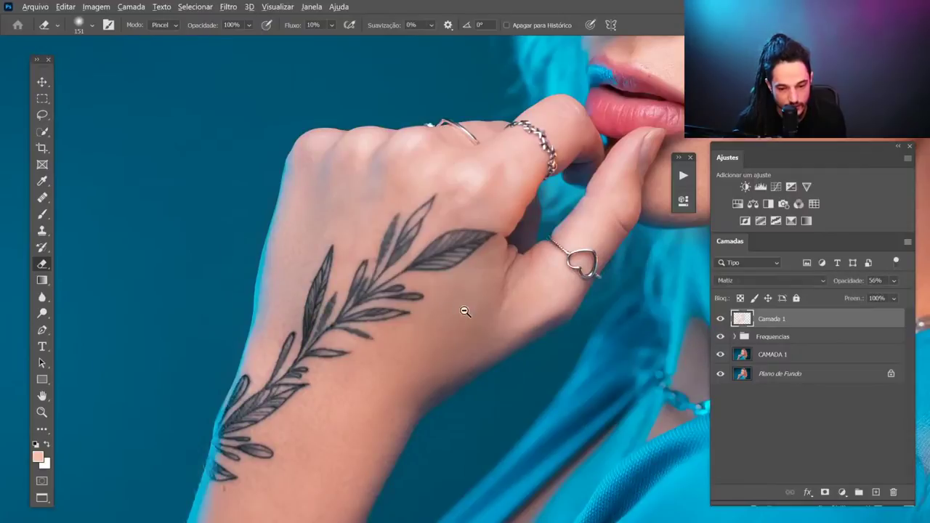
left_click_drag(467, 307, 322, 322)
scroll(422, 291, "up", 2)
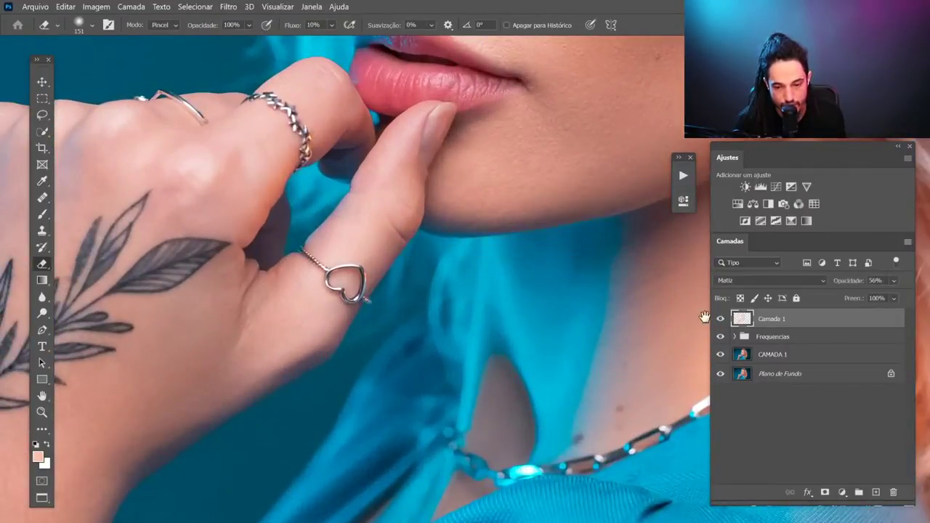
scroll(538, 313, "down", 1)
Resize the eraser to 95 px and zoom around the portrait to review it
left_click_drag(537, 288, 533, 288)
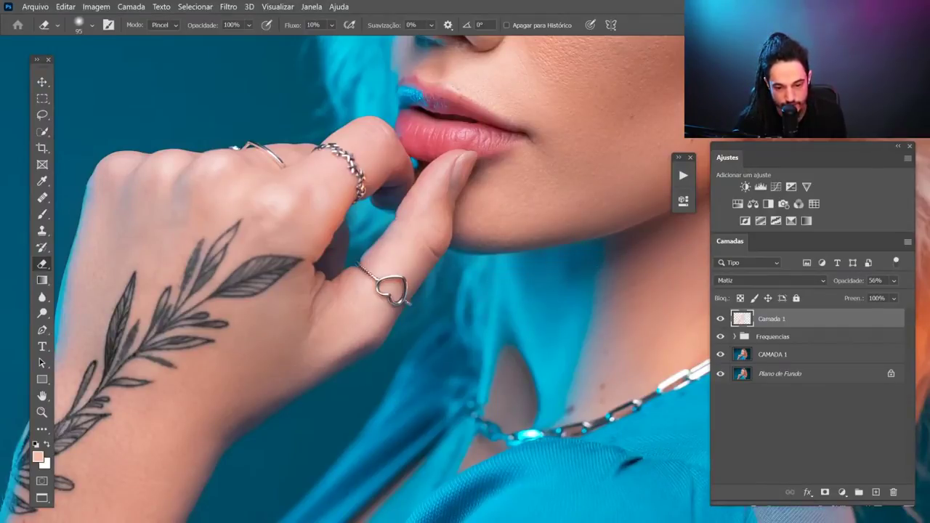
scroll(553, 346, "down", 3)
scroll(519, 311, "down", 1)
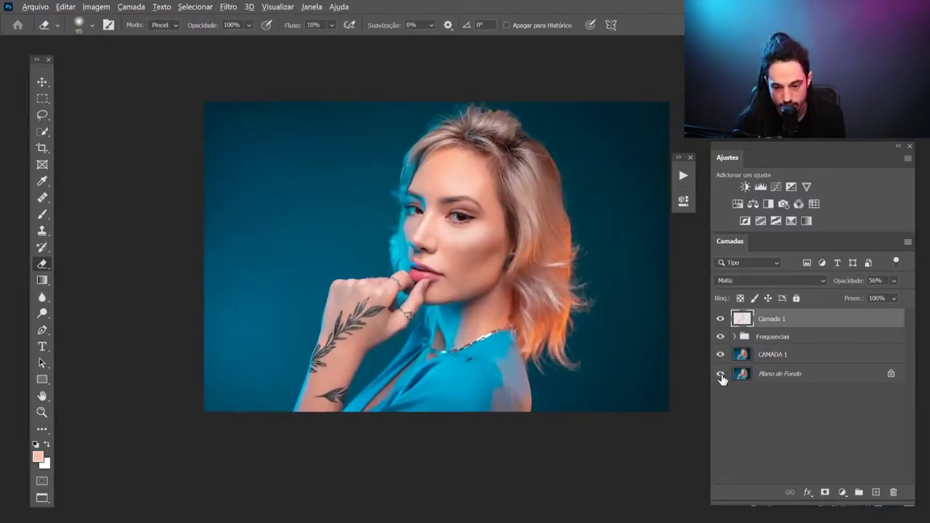
scroll(494, 236, "up", 1)
scroll(511, 234, "up", 1)
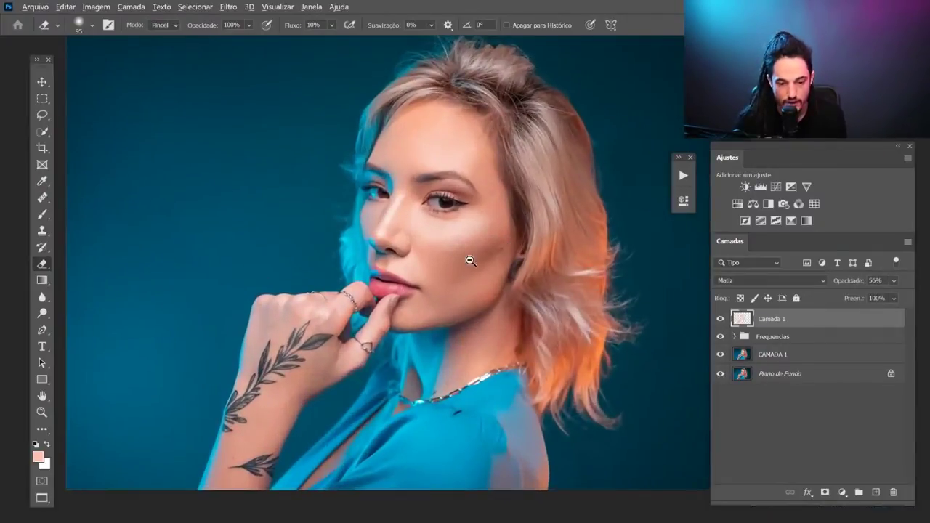
scroll(472, 257, "up", 2)
scroll(557, 267, "up", 1)
scroll(603, 298, "down", 1)
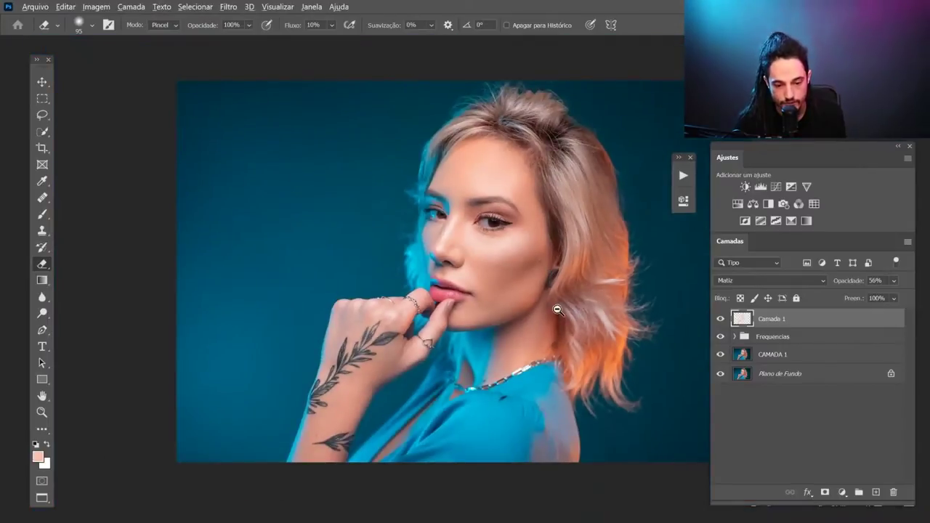
scroll(574, 310, "up", 1)
scroll(617, 340, "down", 2)
scroll(616, 340, "down", 1)
scroll(600, 309, "up", 1)
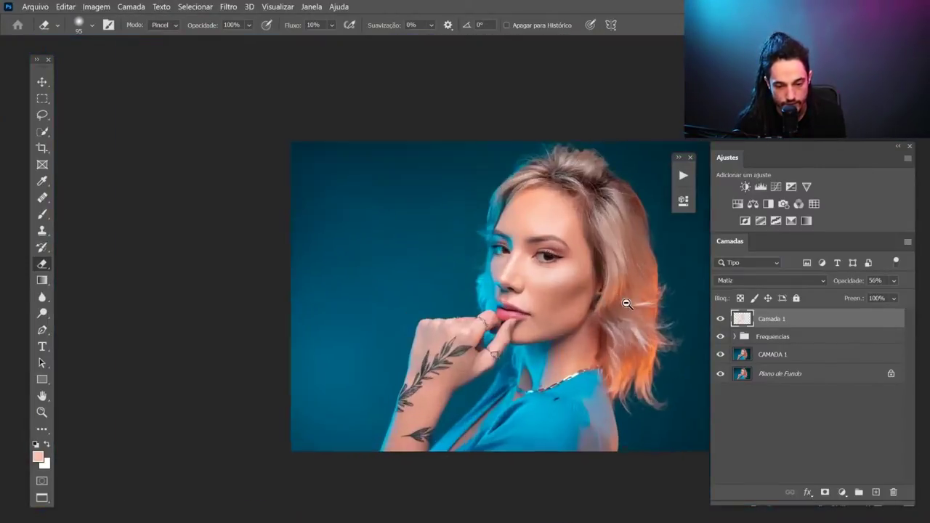
scroll(603, 308, "up", 1)
left_click_drag(610, 307, 557, 305)
scroll(610, 308, "down", 1)
scroll(590, 310, "down", 1)
scroll(558, 305, "up", 1)
scroll(564, 303, "down", 1)
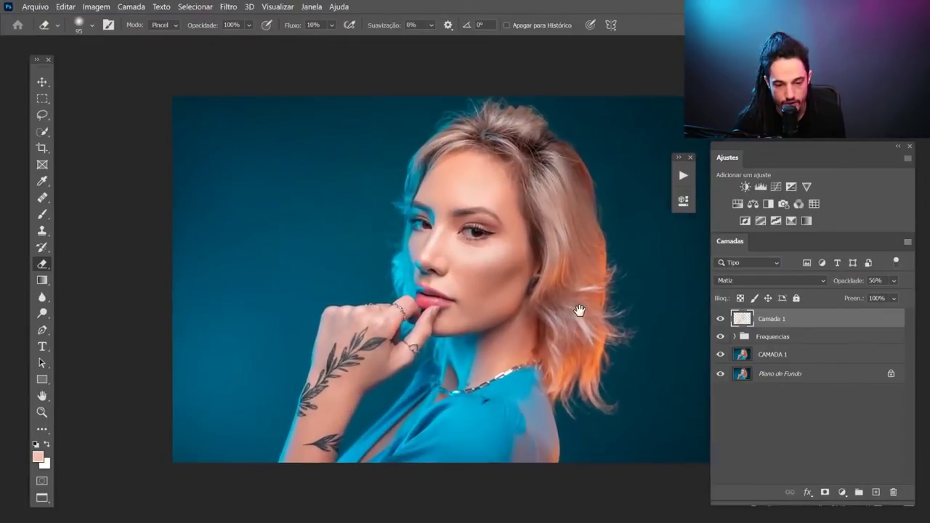
scroll(578, 312, "down", 1)
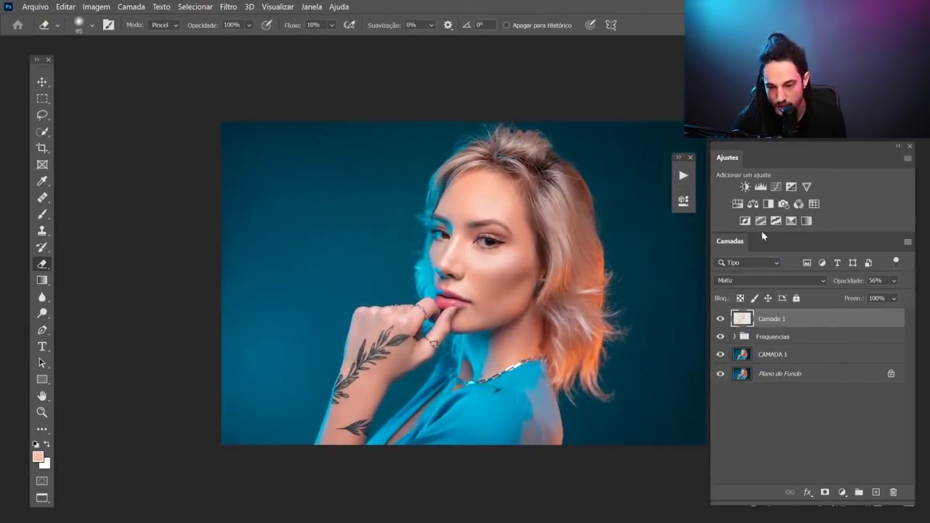
Add a new Luz Indireta layer with a black-and-white brush at 3% flow
left_click(876, 494)
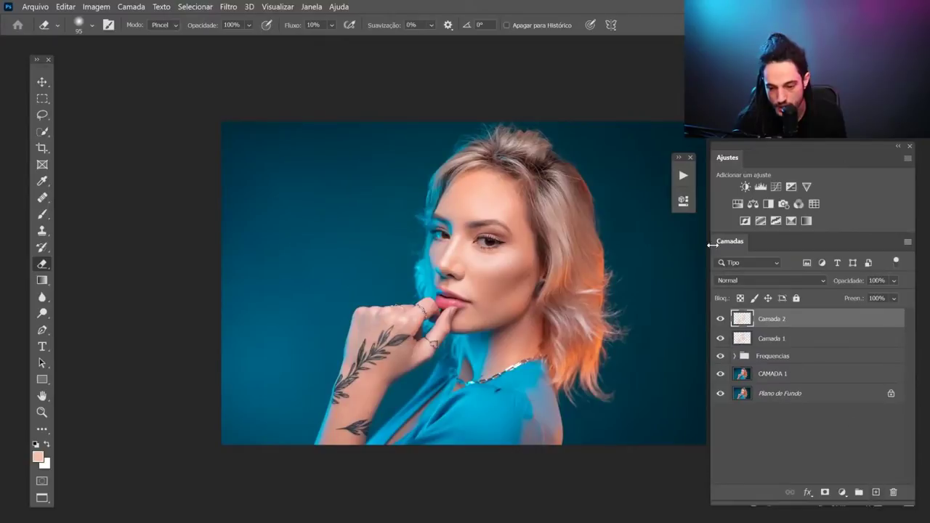
left_click(731, 282)
left_click(730, 335)
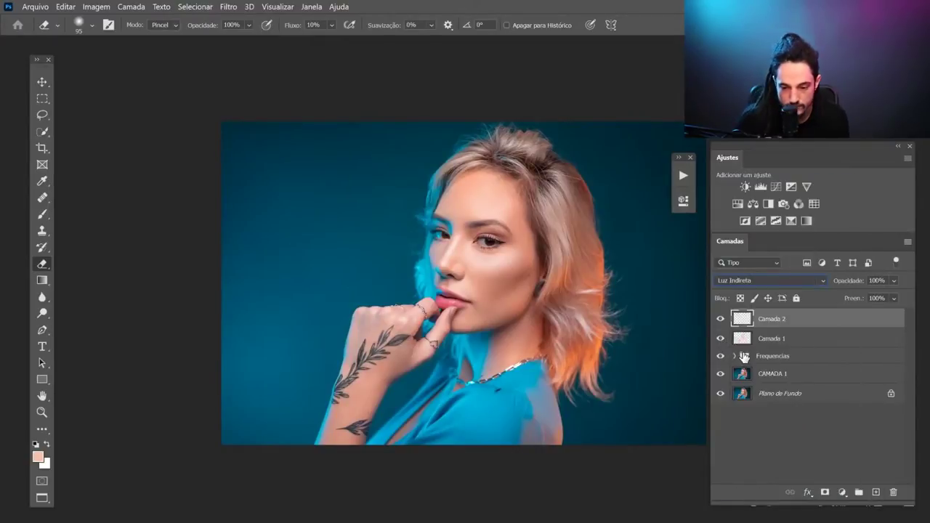
key("b")
key("d")
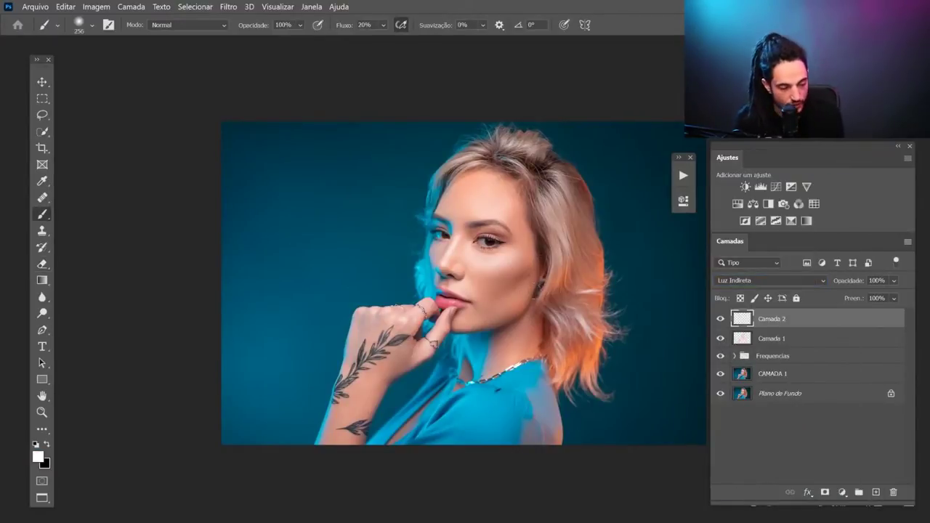
scroll(494, 211, "up", 3)
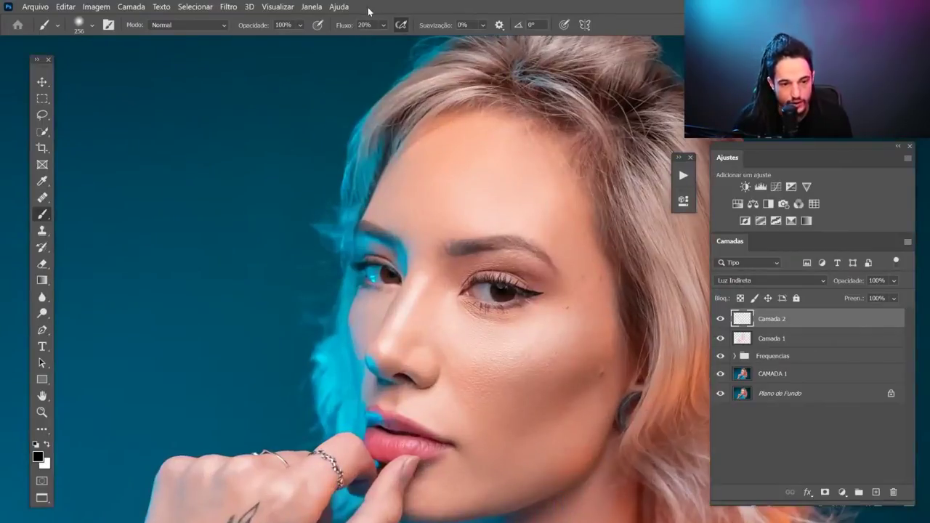
type("3")
key("Return")
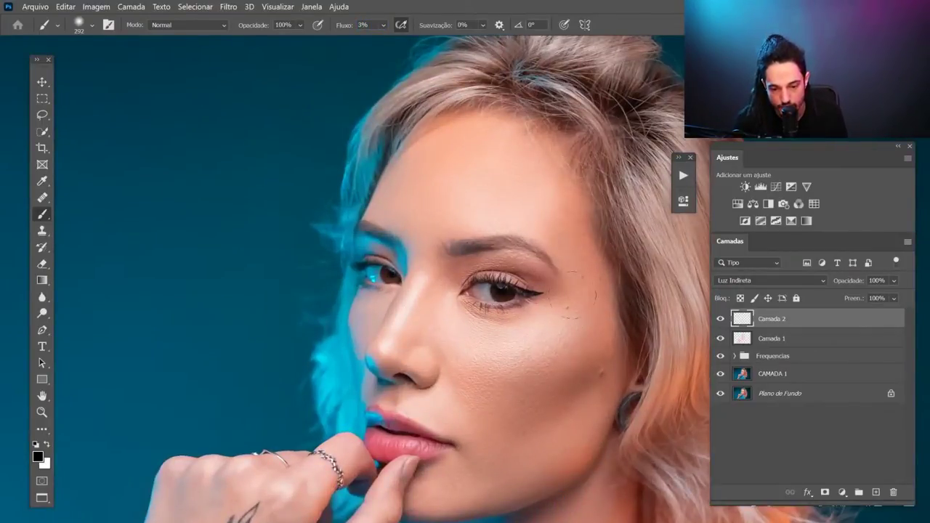
Resize the soft brush to about 126 px and frame the face, chin and neck
left_click_drag(545, 420, 486, 296)
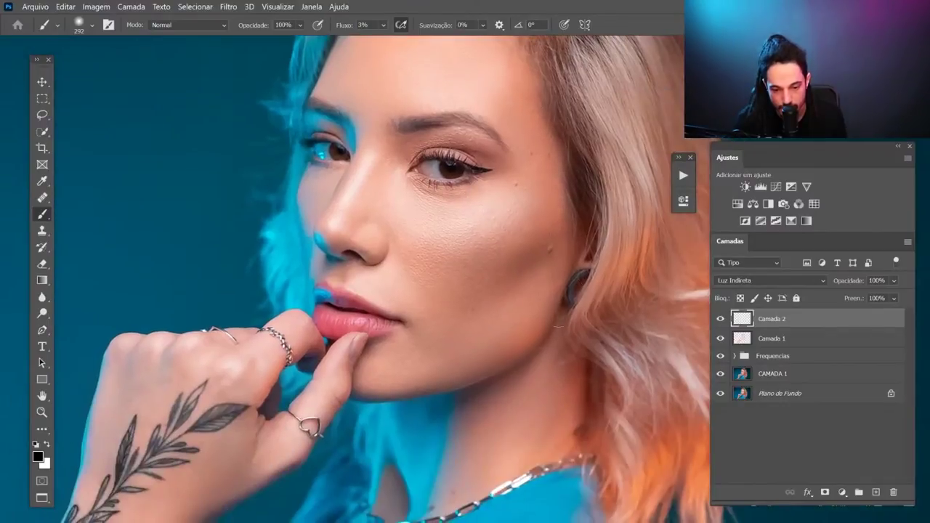
left_click_drag(374, 213, 348, 213)
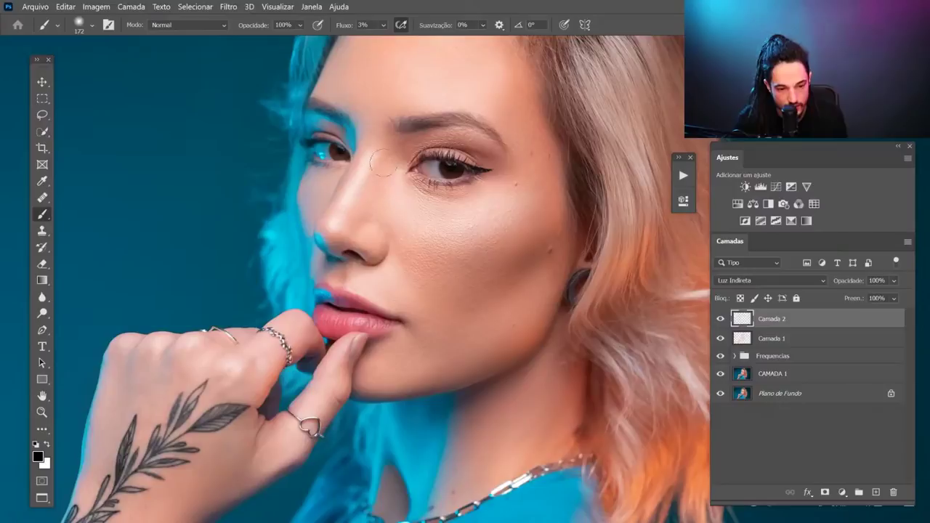
left_click_drag(443, 127, 418, 126)
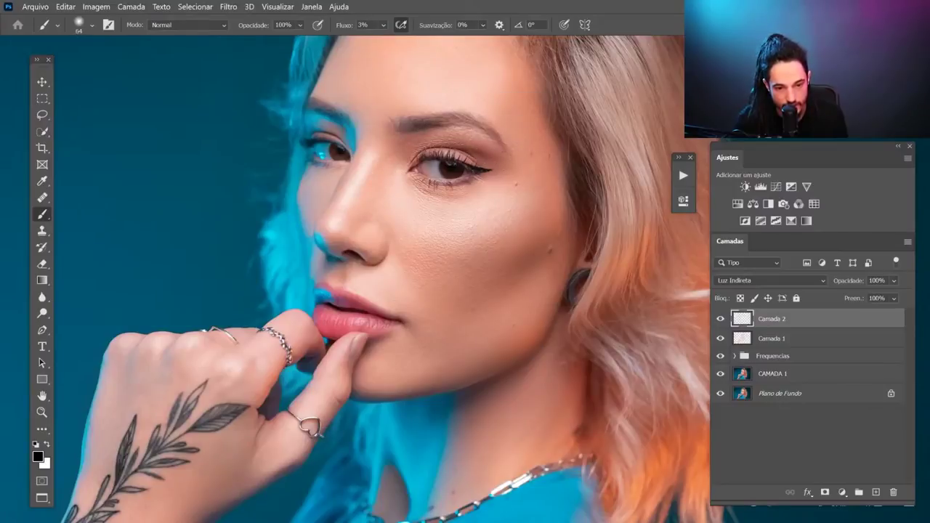
left_click_drag(399, 123, 481, 189)
left_click_drag(453, 141, 506, 142)
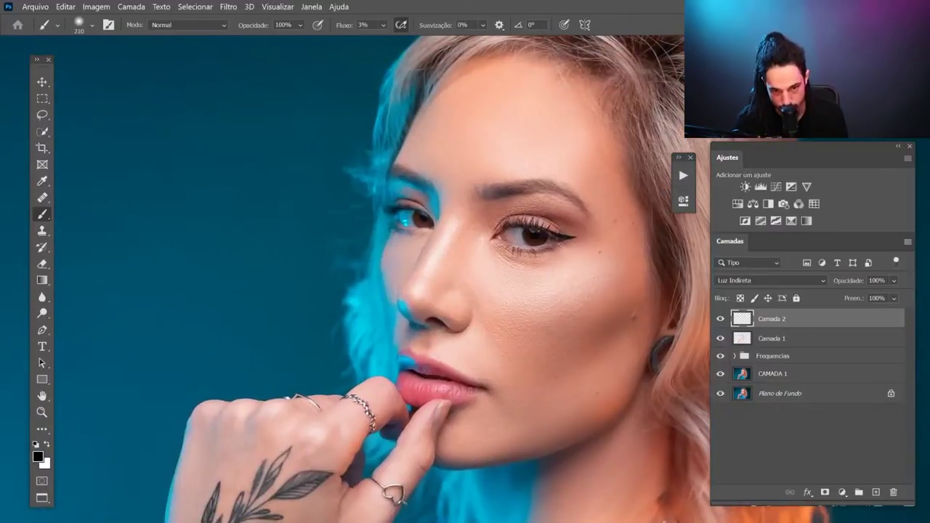
scroll(527, 249, "down", 1)
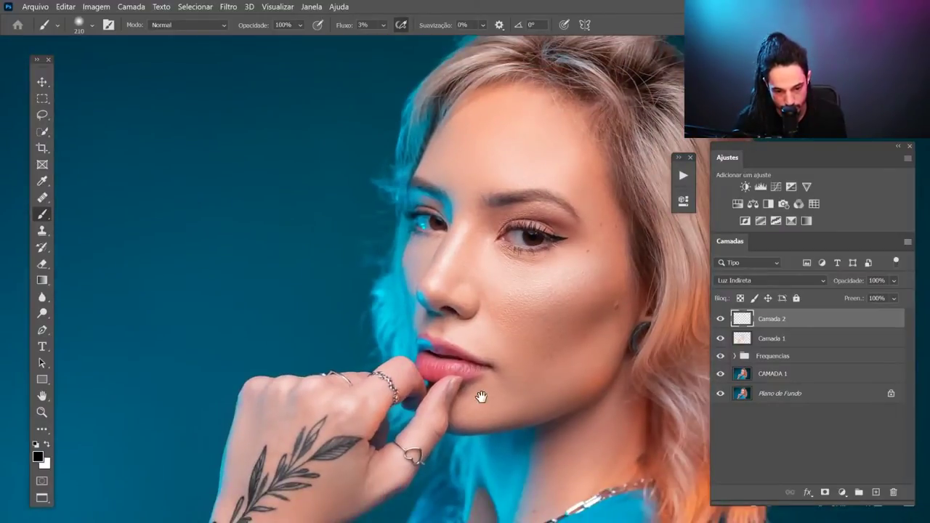
left_click_drag(480, 397, 430, 313)
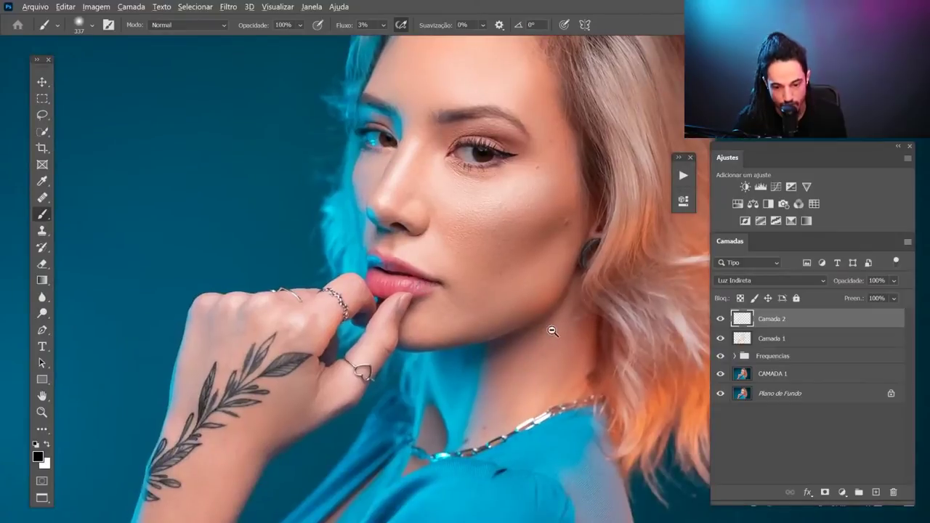
scroll(553, 331, "up", 2)
scroll(524, 313, "down", 2)
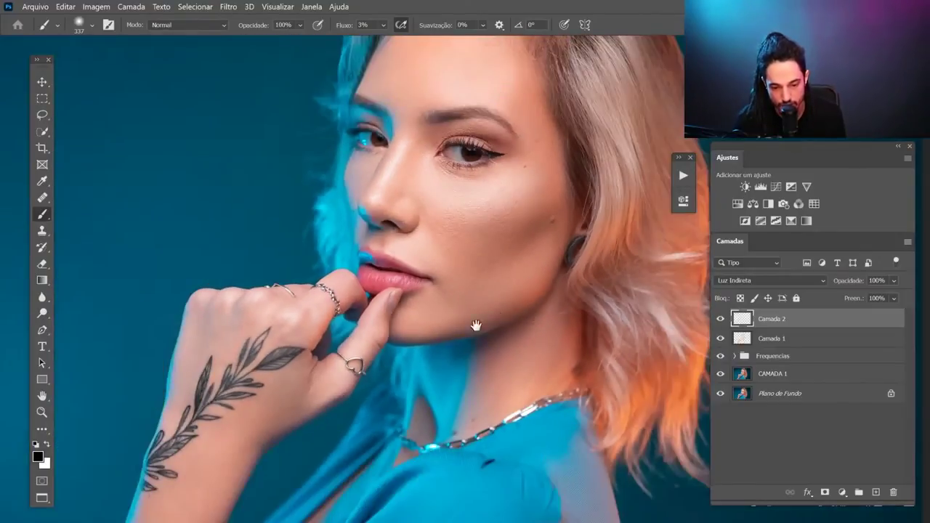
scroll(436, 287, "down", 1)
Paint the skin alternately with white and black using an enlarged brush
key("x")
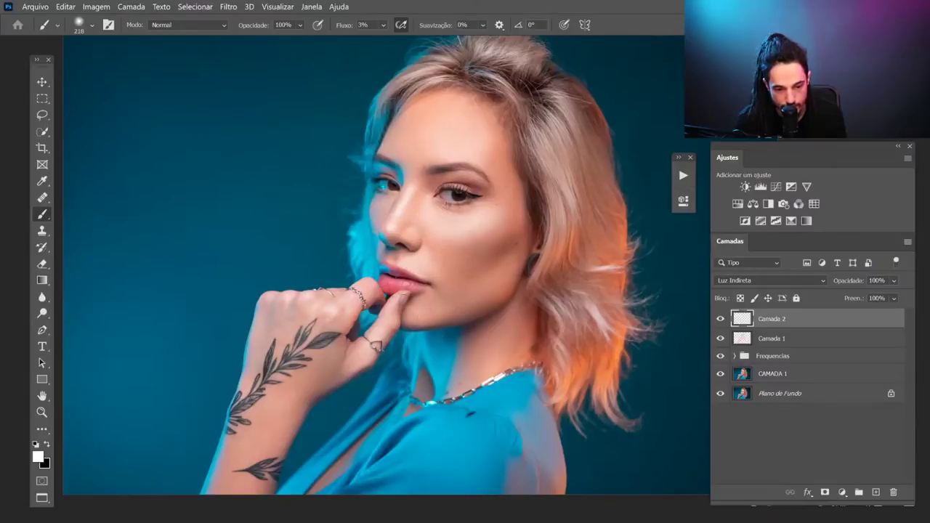
key("bracketright")
key("bracketright")
key("bracketright")
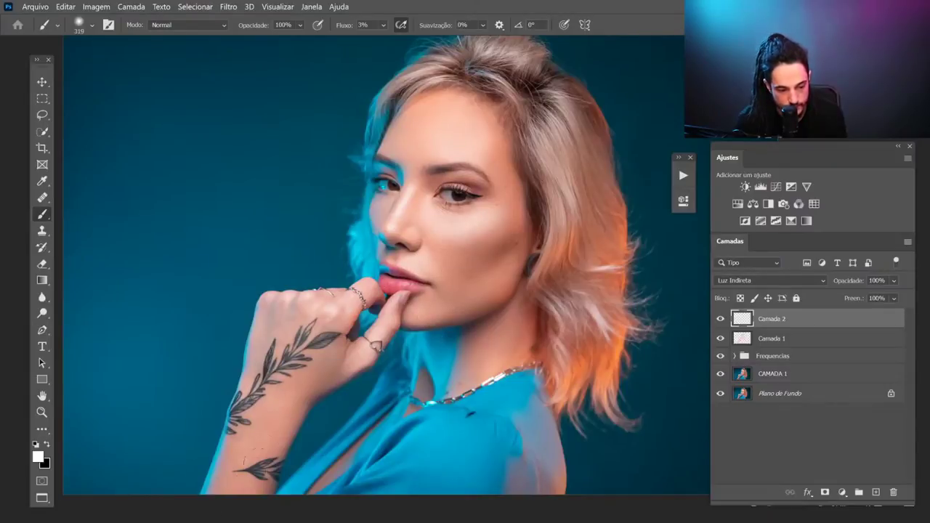
key("x")
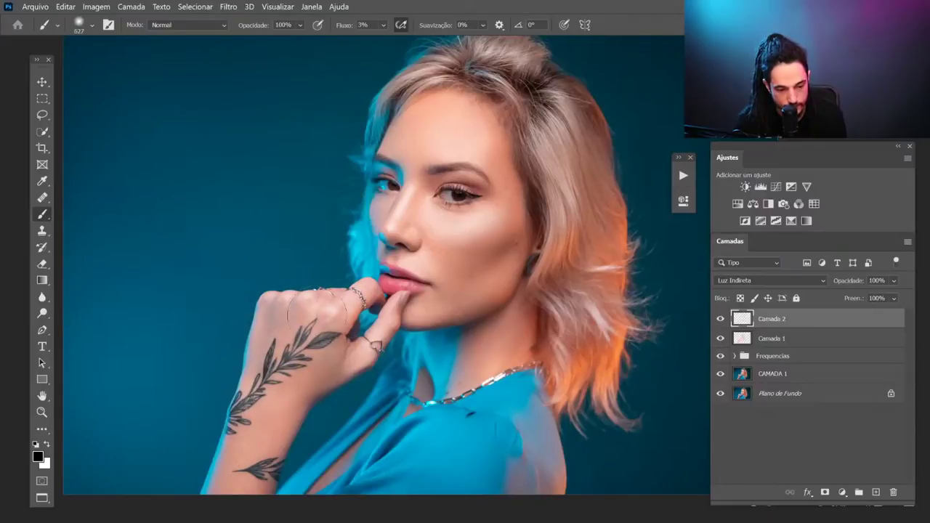
key("x")
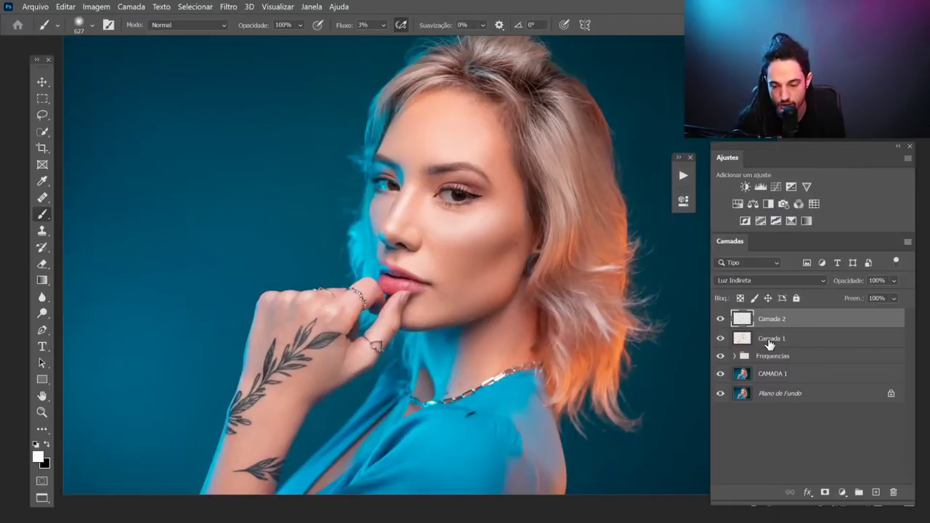
Rename Camada 1 to MATIZ and the layer above to LUZ INDIRETA
double_click(769, 340)
type("MA")
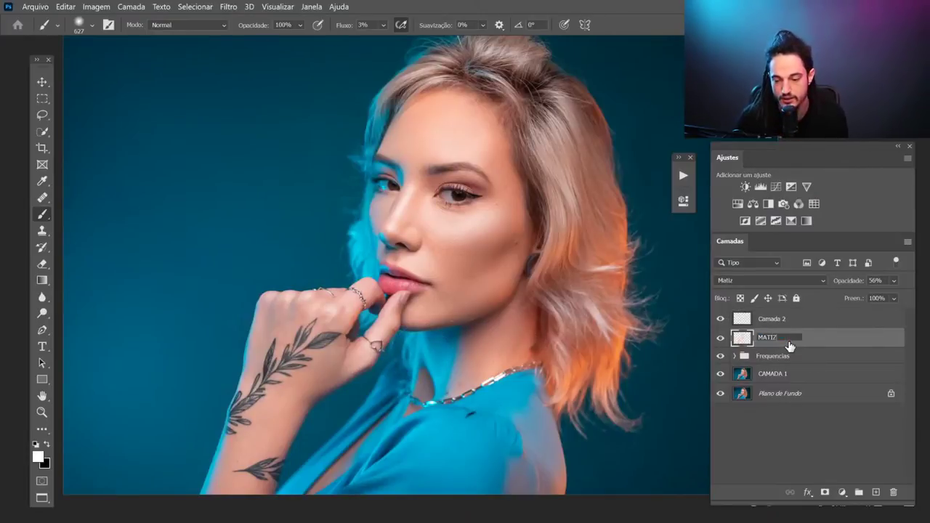
type("TIZ")
key("shift+Tab")
type("LUZ ")
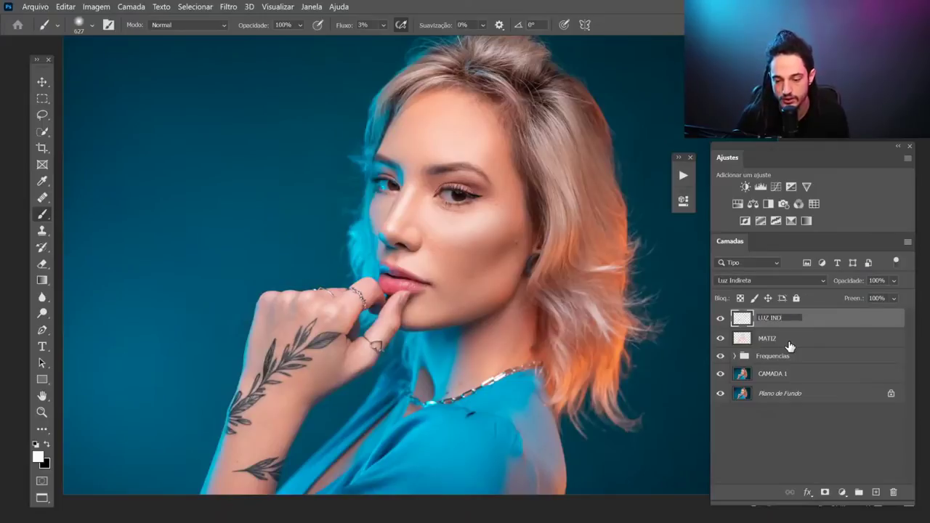
type("INDIRETA")
key("Return")
Add a new top layer in Cor blend mode named COR
left_click(876, 494)
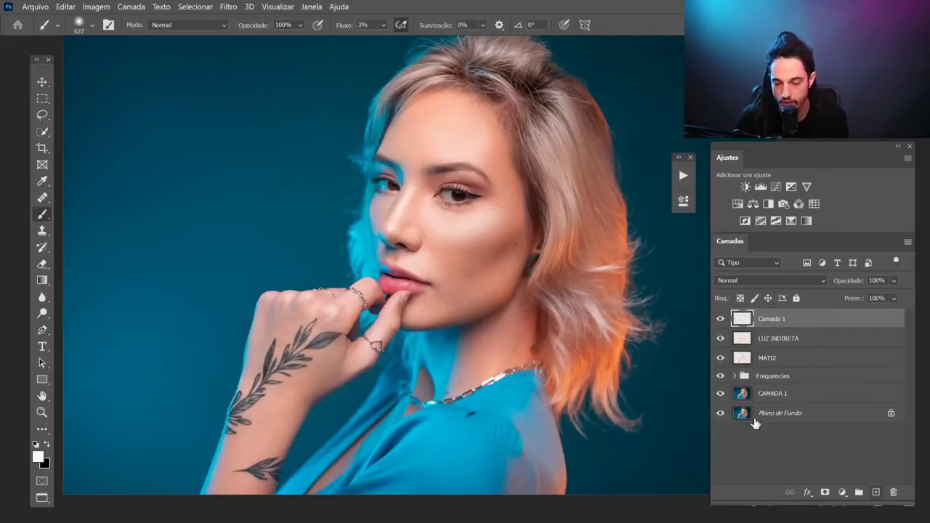
left_click(737, 284)
left_click(738, 474)
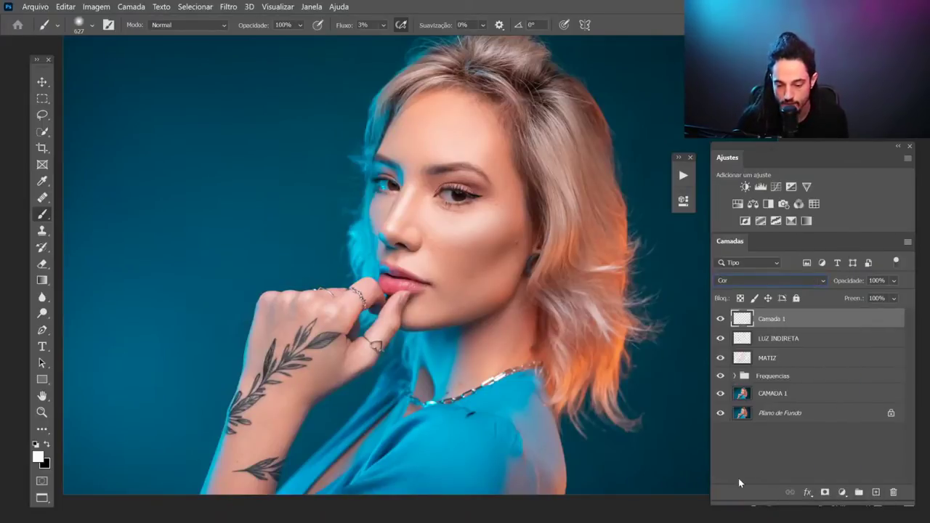
double_click(772, 319)
type("COR")
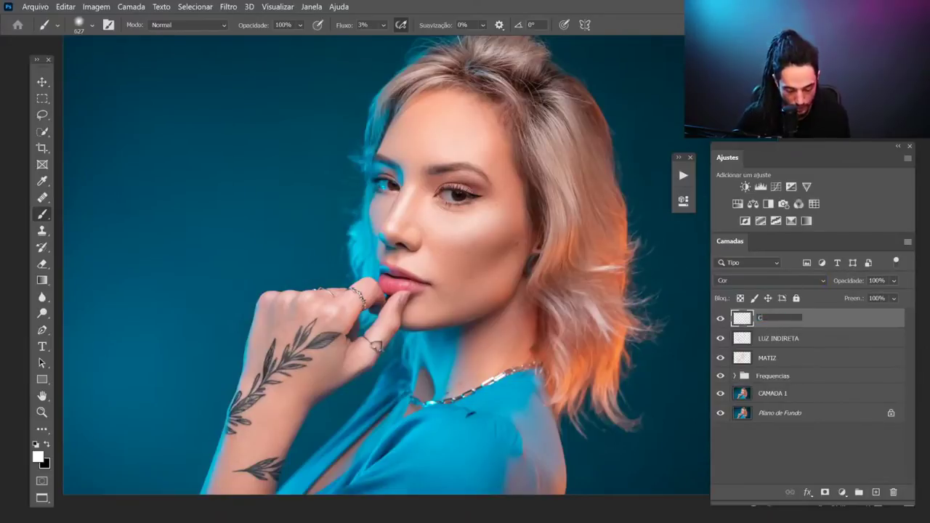
key("Return")
Zoom onto the cheek with a smaller soft brush and sample its skin tone
scroll(448, 221, "up", 3)
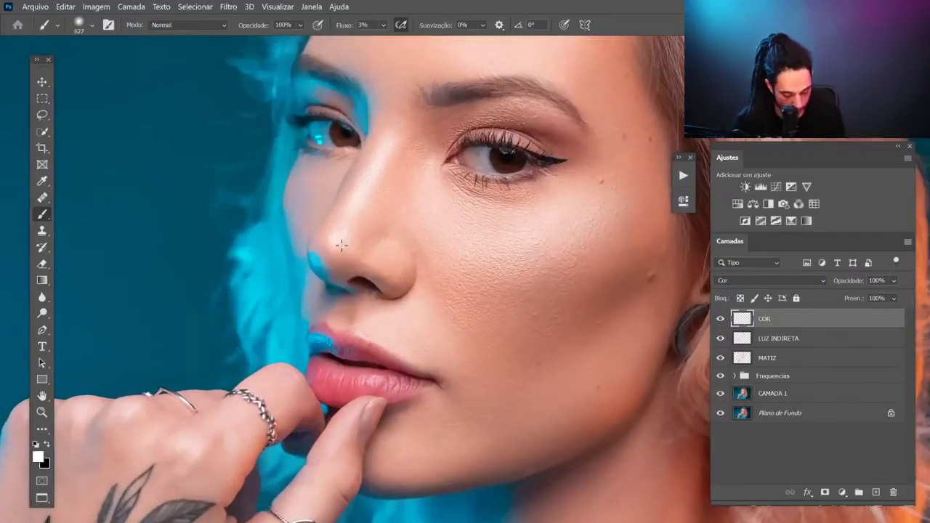
left_click_drag(451, 376, 254, 306)
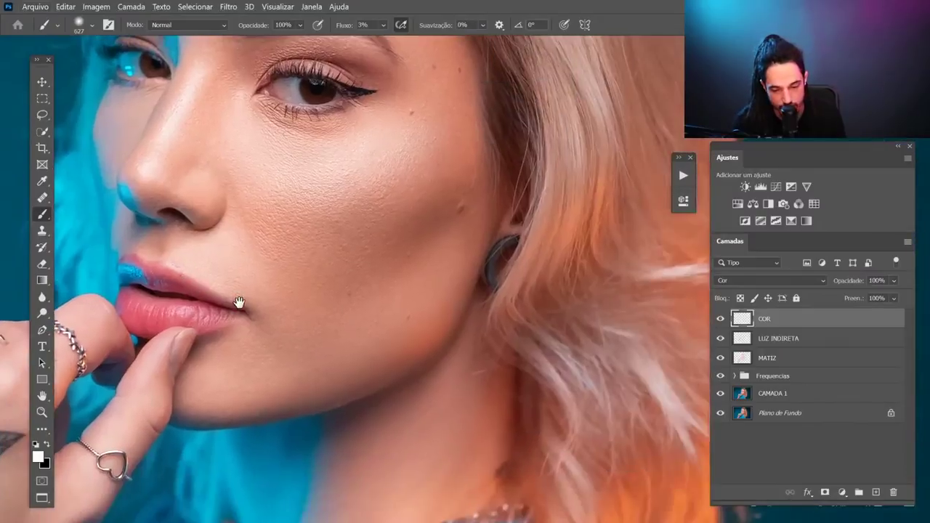
key("shift+b")
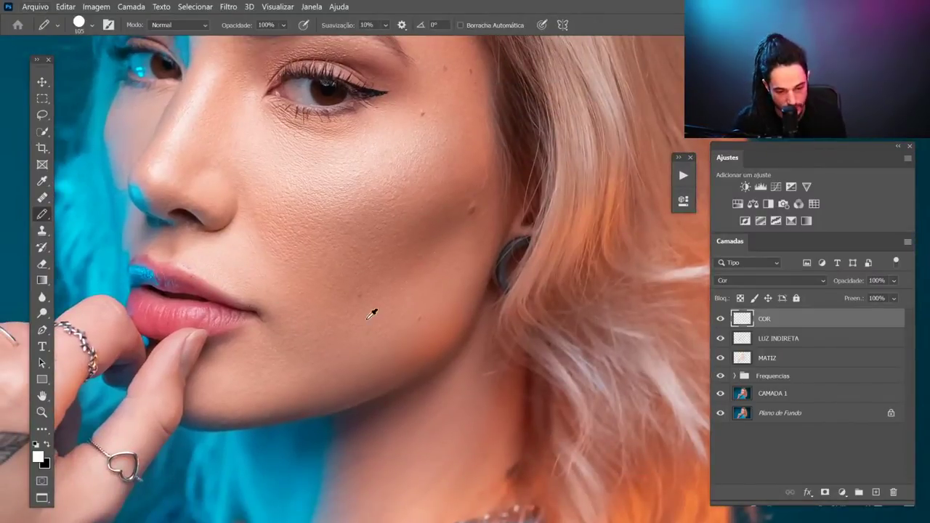
key("shift+b")
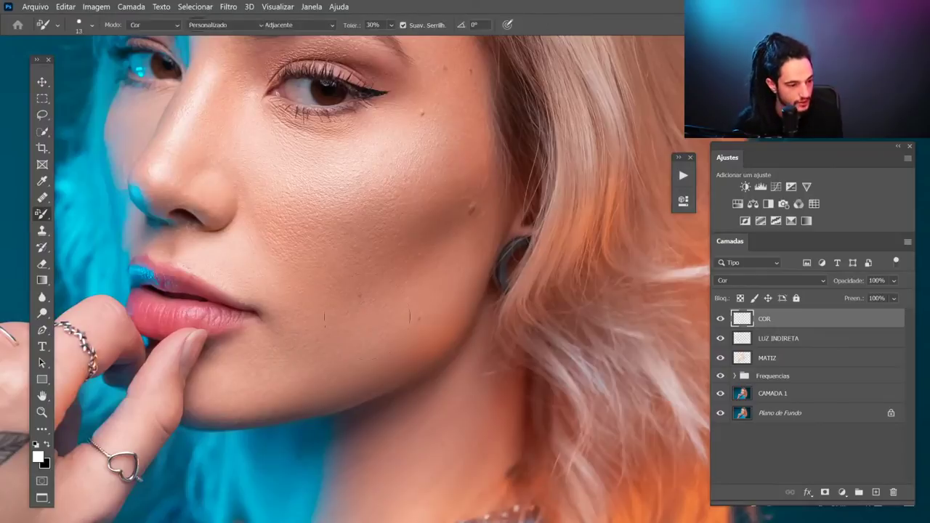
left_click_drag(403, 290, 422, 292)
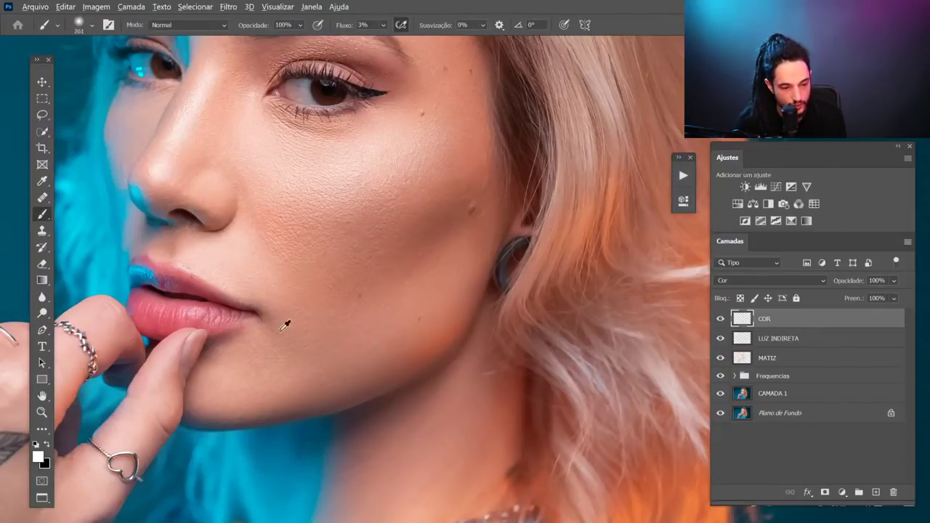
mouse_move(341, 350)
left_mouse_down()
mouse_move(490, 213)
mouse_move(494, 227)
mouse_move(436, 291)
mouse_move(411, 370)
left_mouse_up()
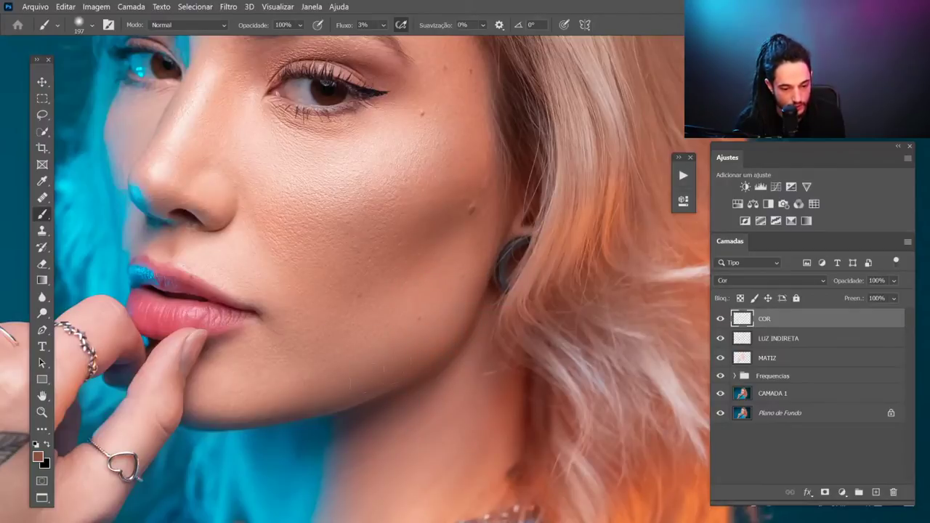
Sample a light forehead skin tone, then fit the whole photo on screen
left_click_drag(450, 363, 428, 244)
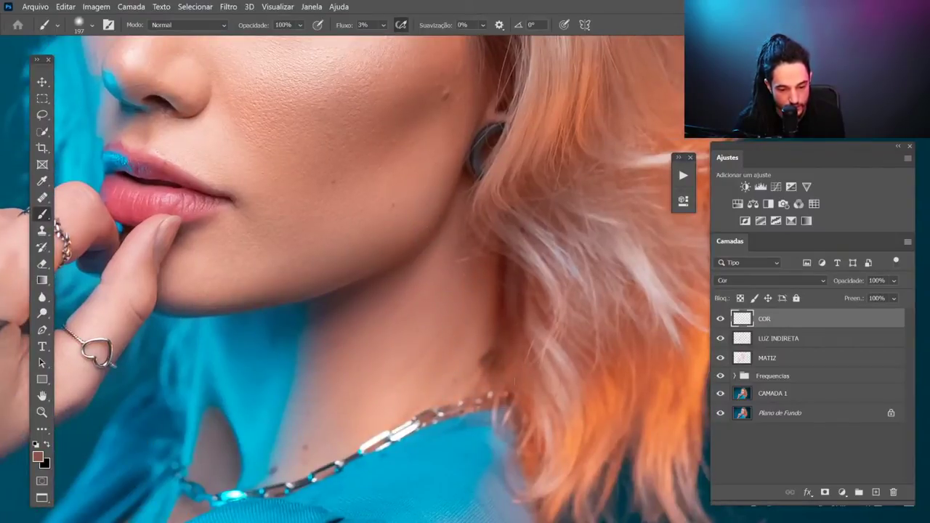
left_click_drag(383, 240, 536, 446)
left_click_drag(391, 130, 414, 251)
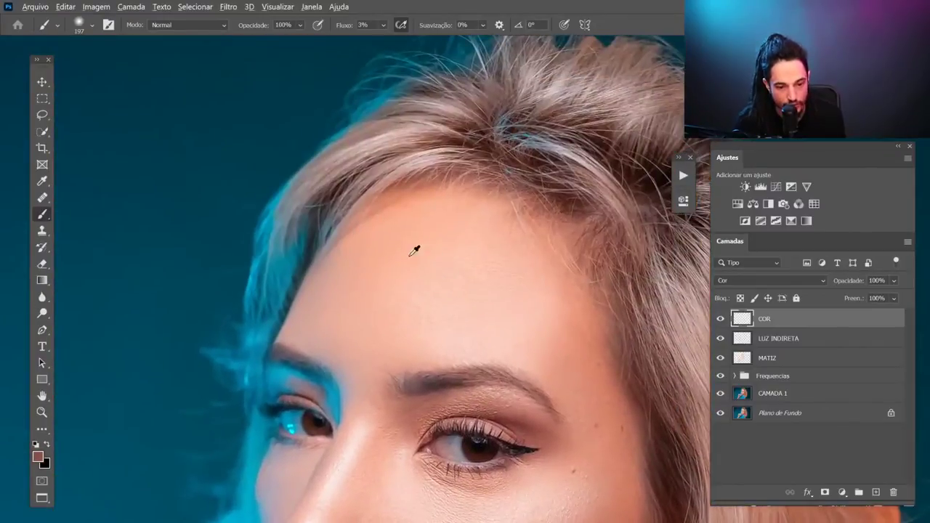
left_click(371, 265, "alt")
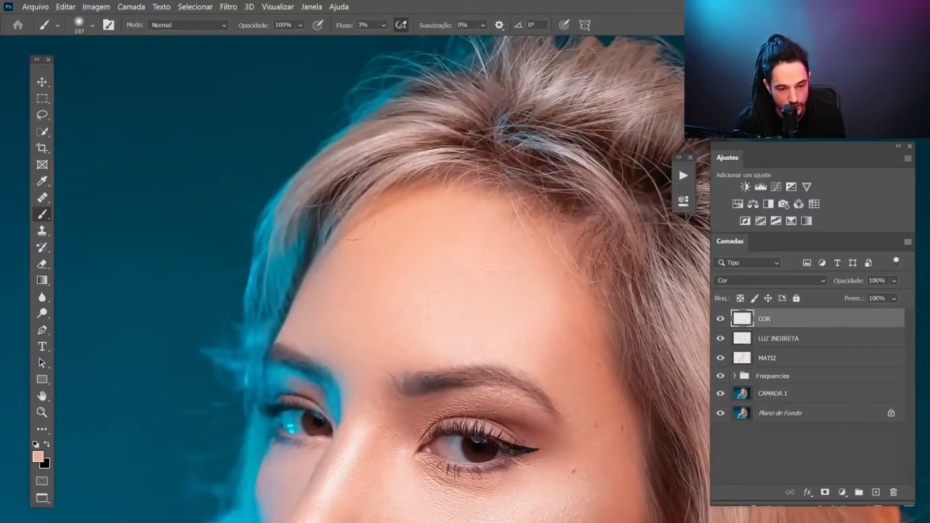
key("ctrl+minus")
key("ctrl+minus")
key("ctrl+minus")
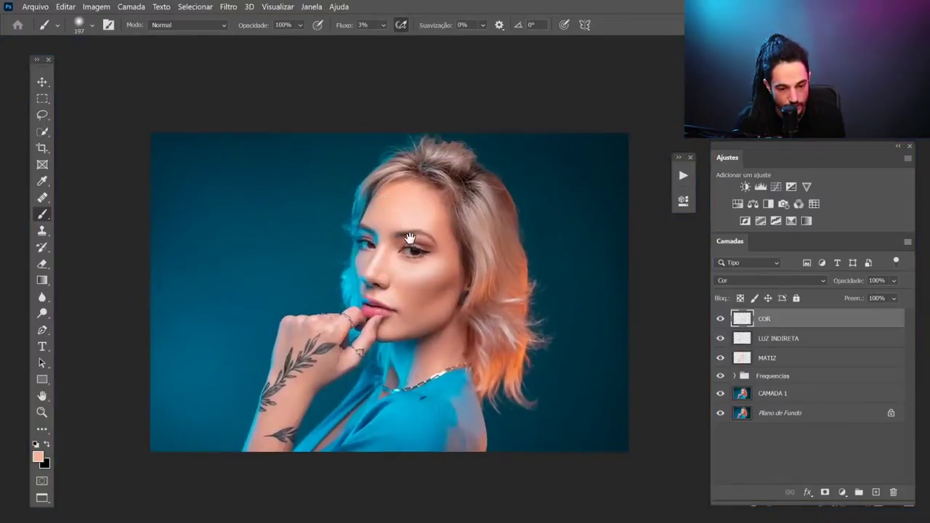
key("ctrl+plus")
key("ctrl+plus")
key("ctrl+plus")
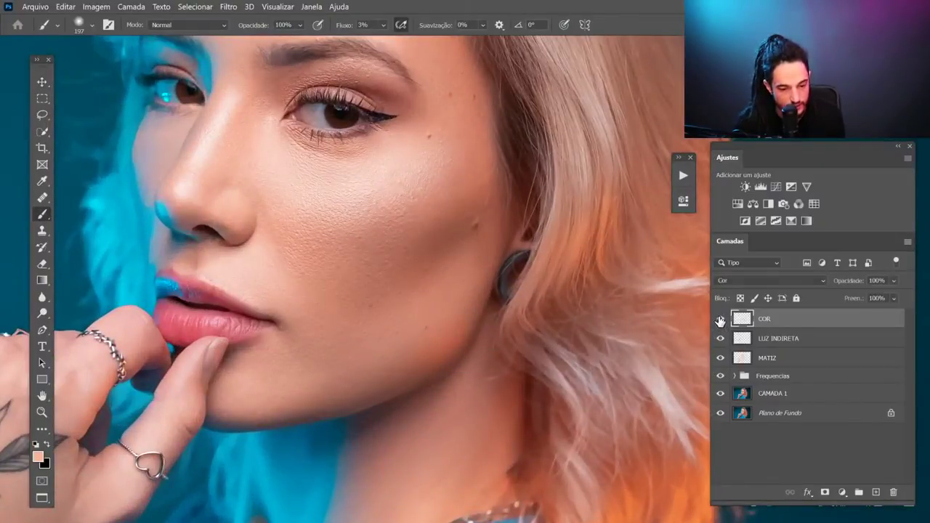
key("ctrl+0")
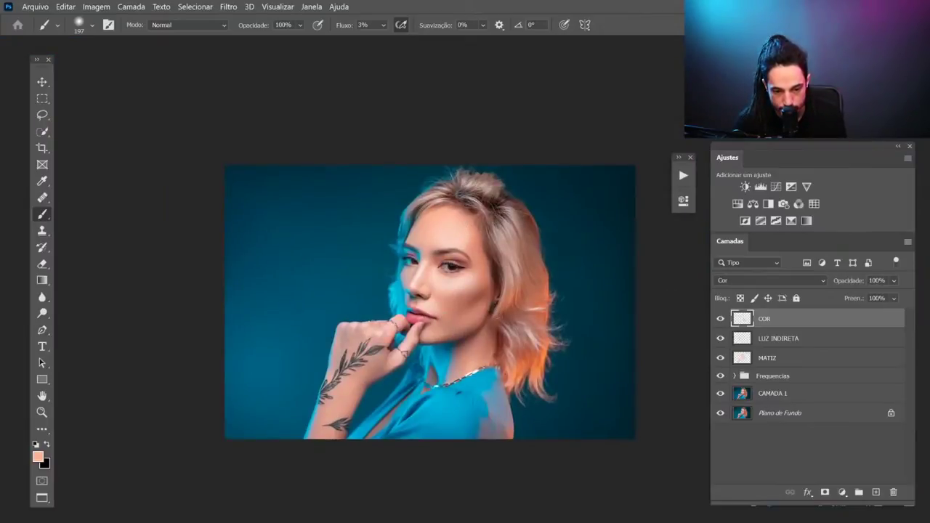
Sample a darker cheek skin tone and hide LUZ INDIRETA to compare
left_click(480, 280, "alt")
scroll(466, 330, "up", 1)
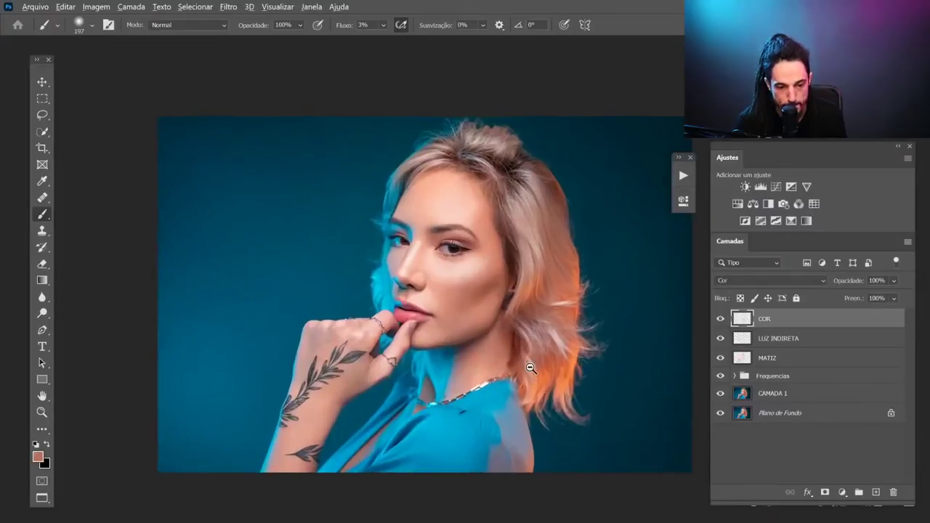
scroll(551, 361, "up", 1)
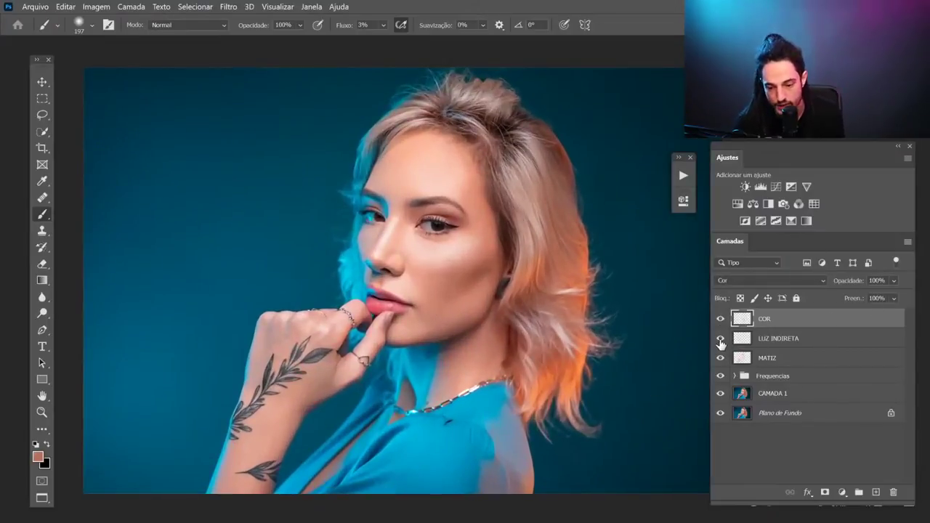
left_click(720, 339)
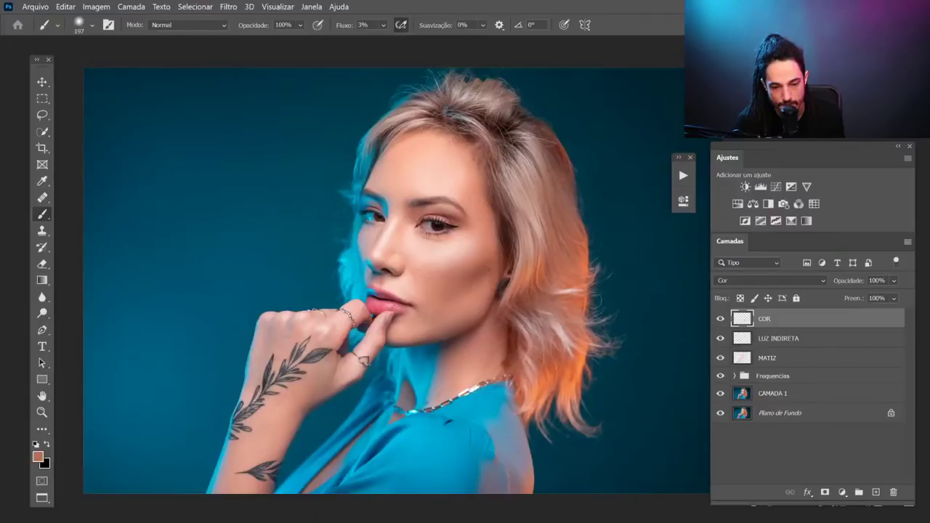
Add a Sobrepor-mode layer above COR and name it SOBREPOR
left_click(876, 491)
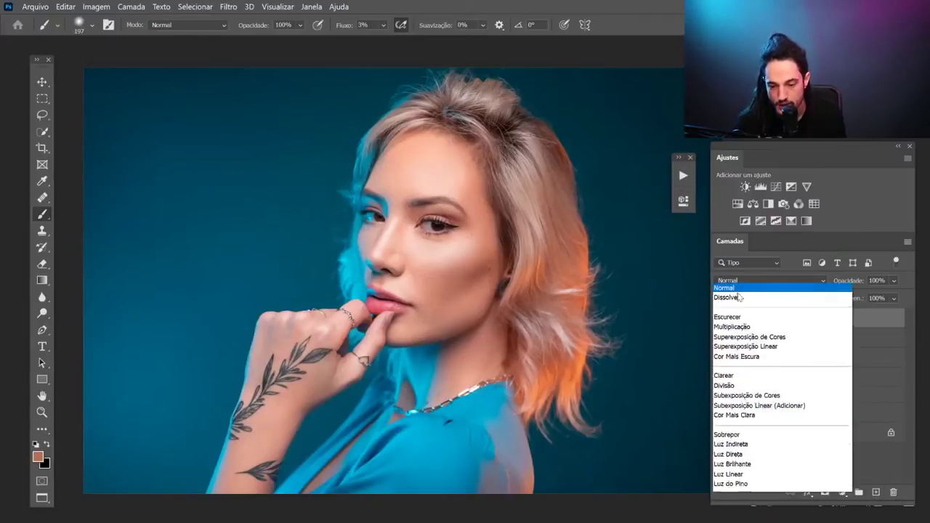
left_click(727, 283)
left_click(734, 327)
double_click(771, 324)
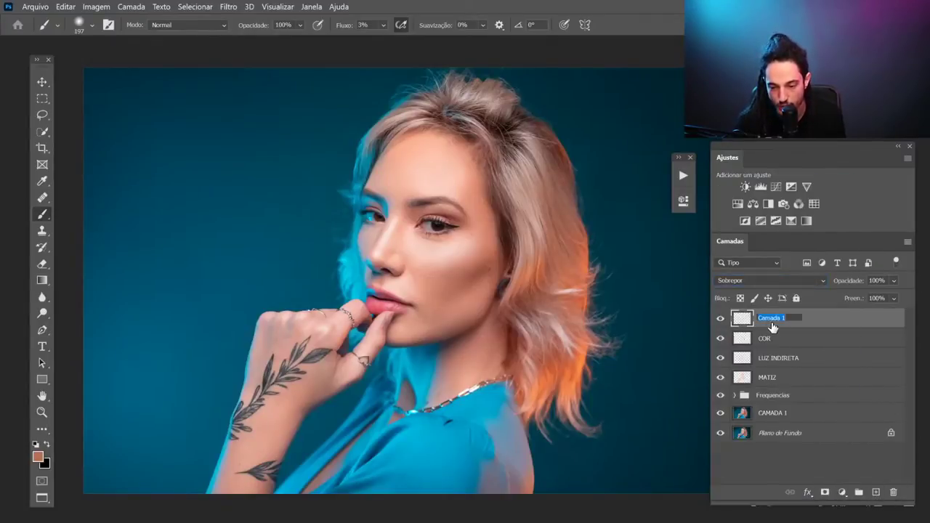
key("Return")
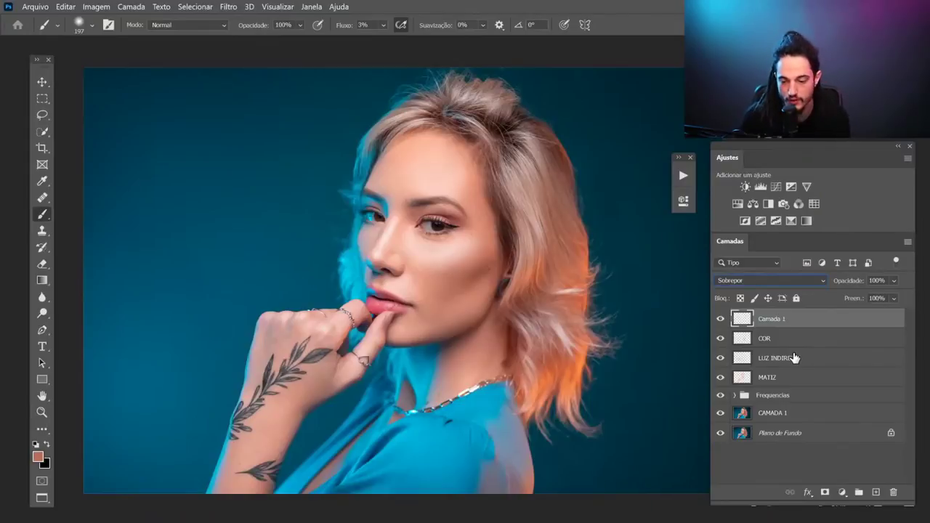
double_click(770, 320)
type("SOBREPOR")
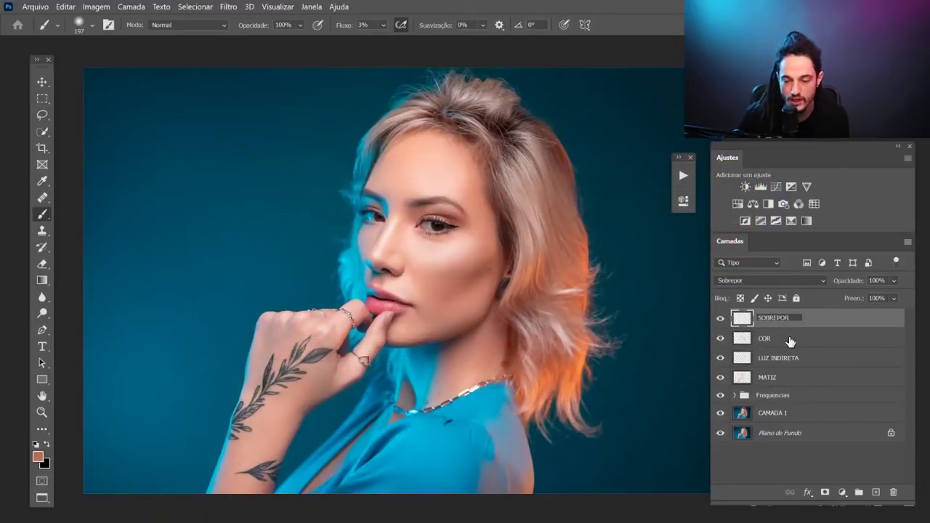
key("Return")
Zoom on the eyes and set white paint with a 31 px brush for the irises
left_click_drag(420, 230, 509, 229)
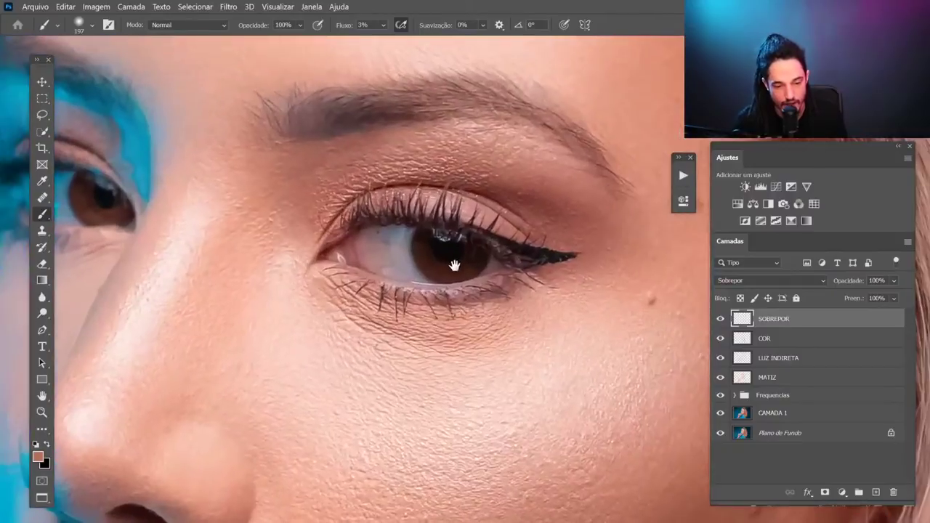
key("d")
key("x")
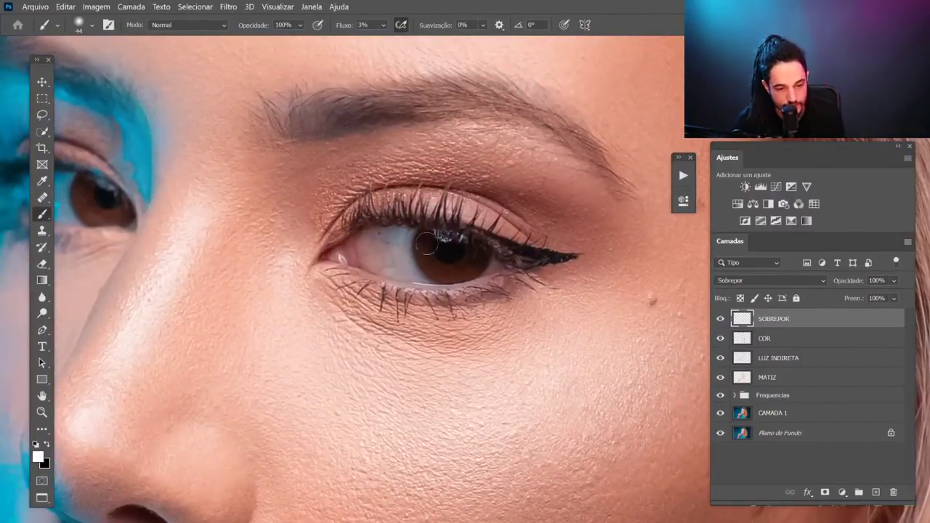
mouse_move(422, 249)
left_mouse_down()
mouse_move(428, 259)
mouse_move(371, 254)
mouse_move(444, 238)
left_mouse_up()
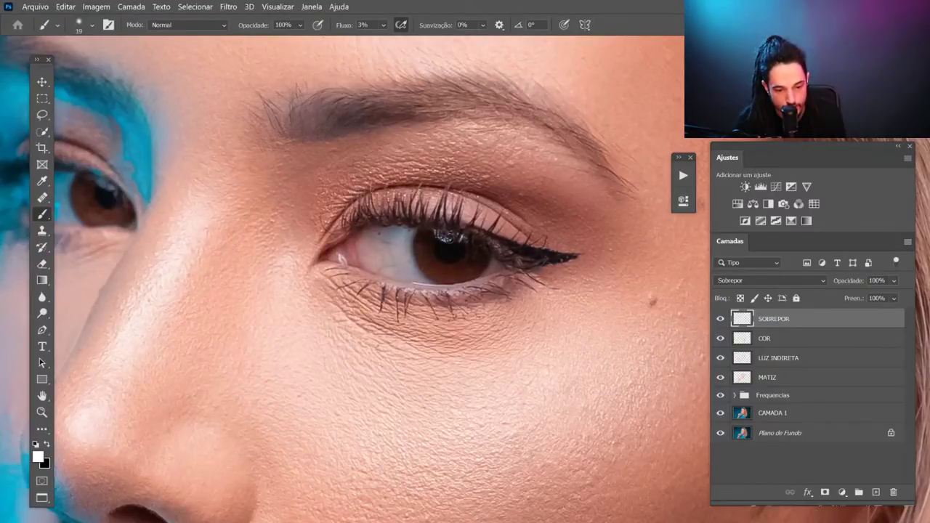
left_click_drag(429, 259, 427, 258)
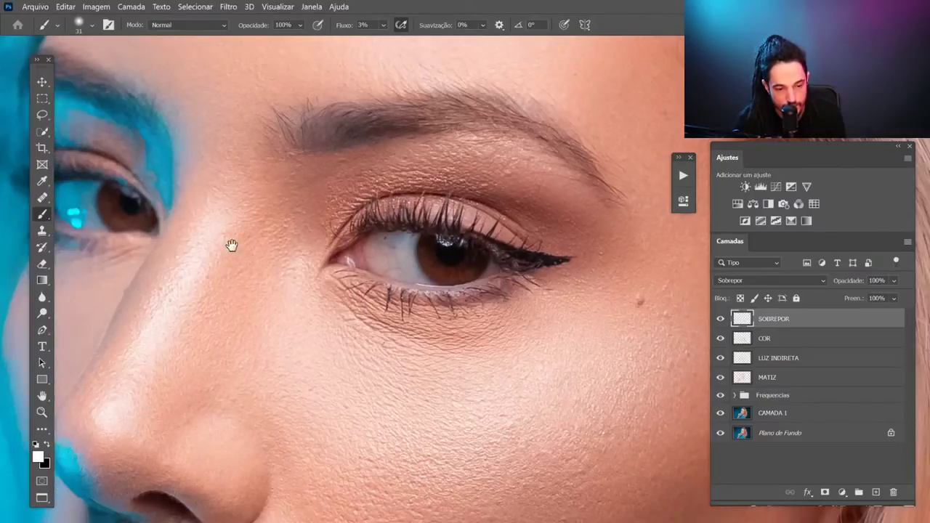
left_click_drag(233, 245, 538, 294)
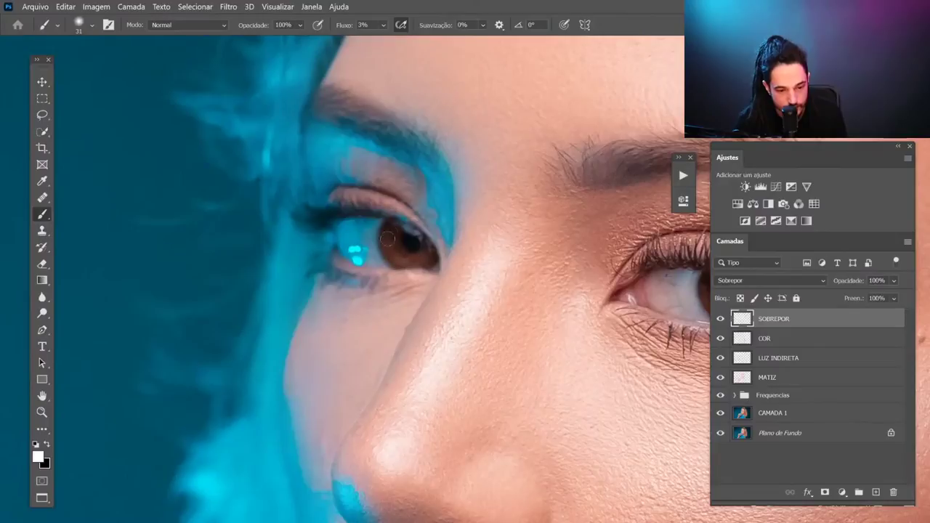
key("ctrl+0")
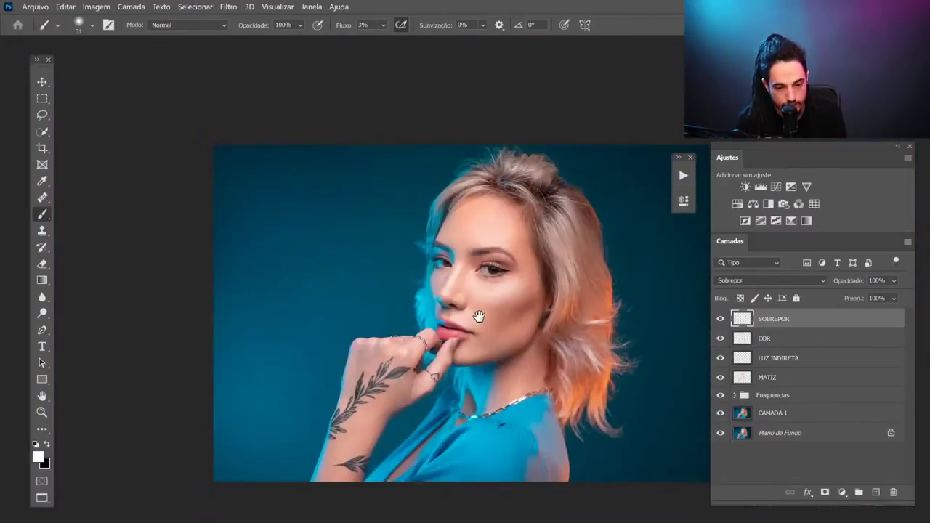
left_click_drag(508, 328, 425, 271)
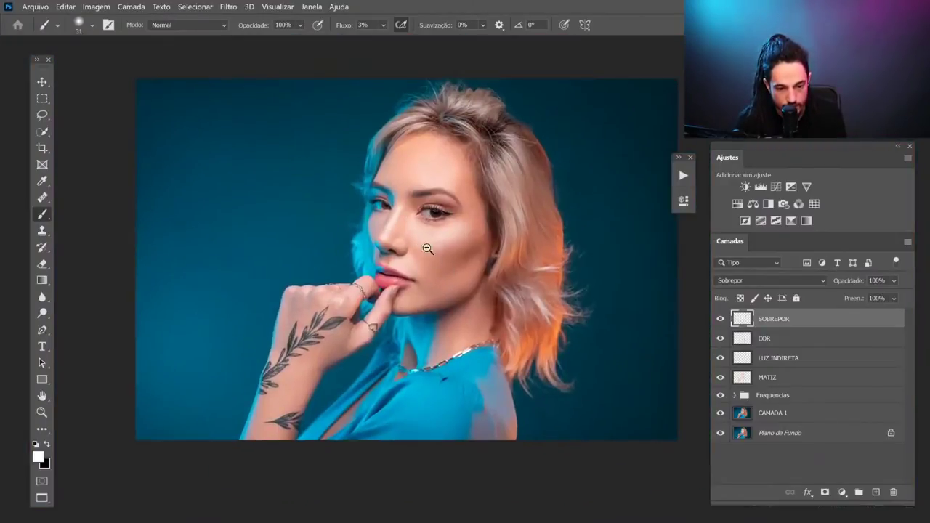
Zoom in on the eye to work on iris rim and lashes, then fit the whole portrait back in view
scroll(429, 239, "up", 3)
scroll(436, 212, "up", 10)
scroll(419, 215, "down", 5)
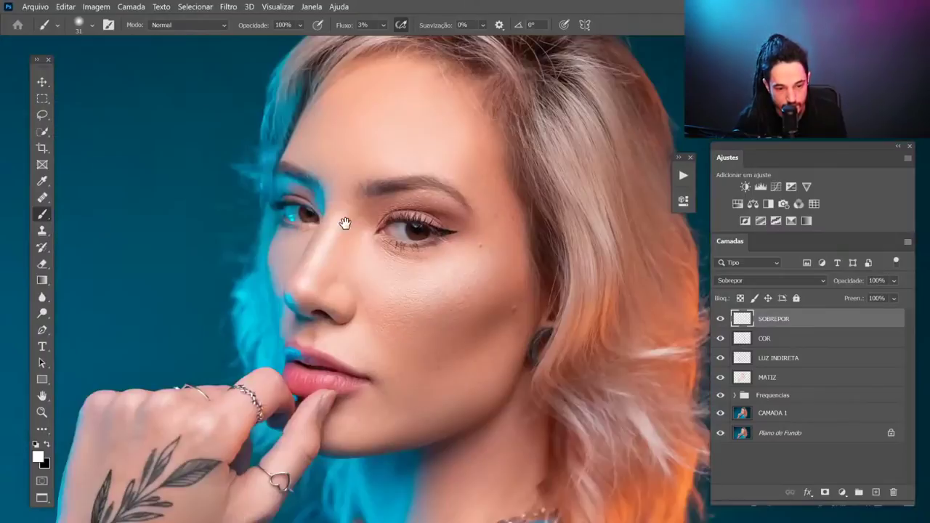
scroll(338, 214, "down", 1)
scroll(384, 293, "down", 1)
scroll(427, 306, "up", 1)
scroll(422, 305, "up", 1)
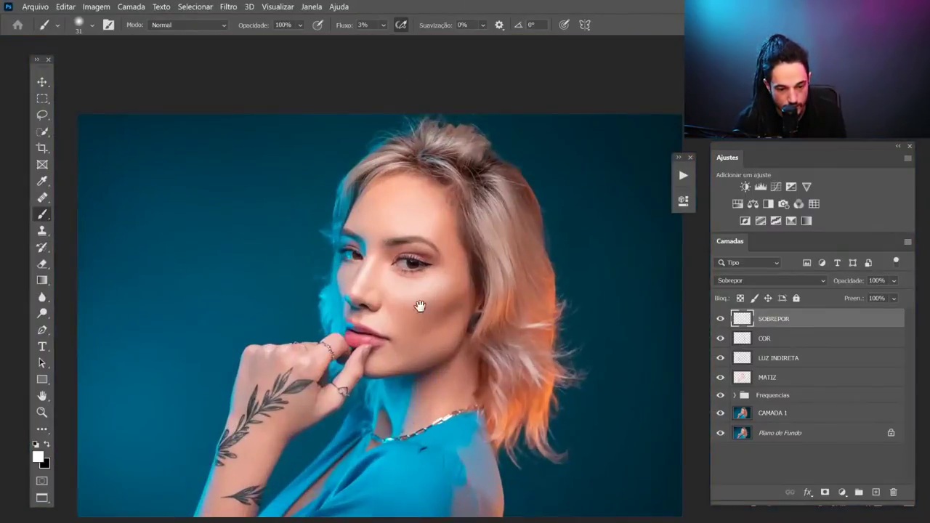
scroll(436, 276, "up", 8)
scroll(494, 189, "up", 1)
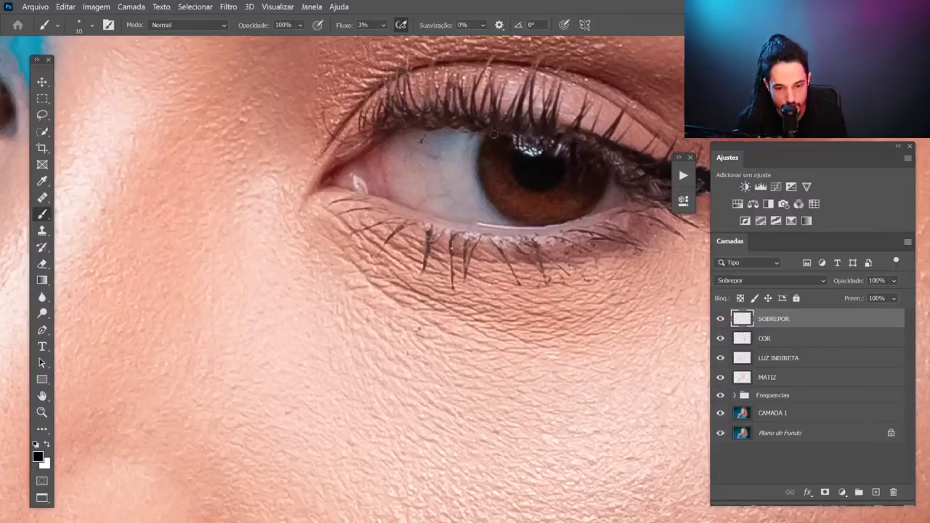
scroll(488, 202, "down", 4)
scroll(486, 193, "up", 3)
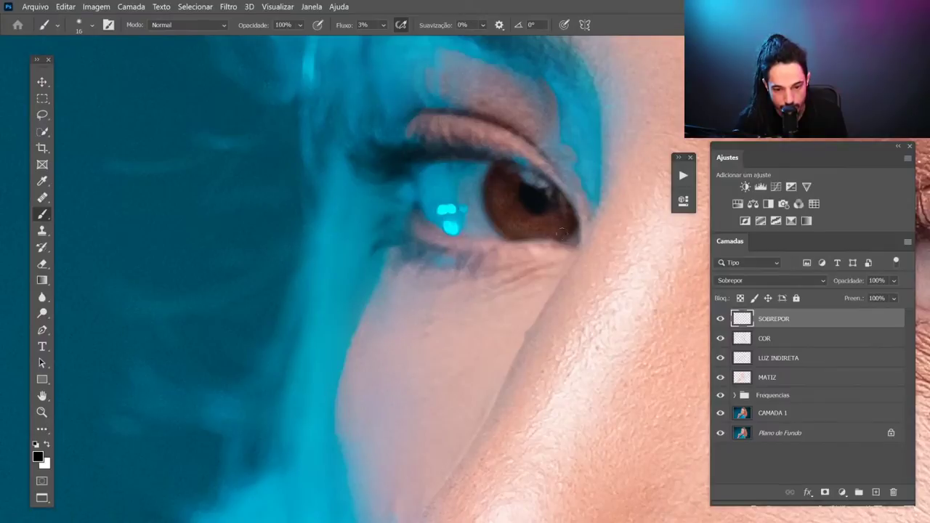
key("ctrl+0")
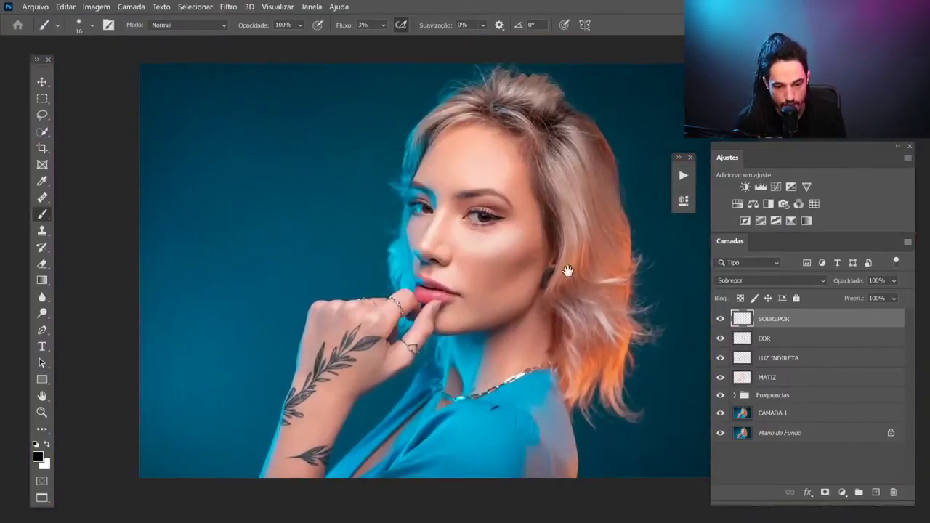
Set the SOBREPOR layer to 95% opacity and make white the painting colour with a larger brush
left_click_drag(843, 280, 837, 281)
key("x")
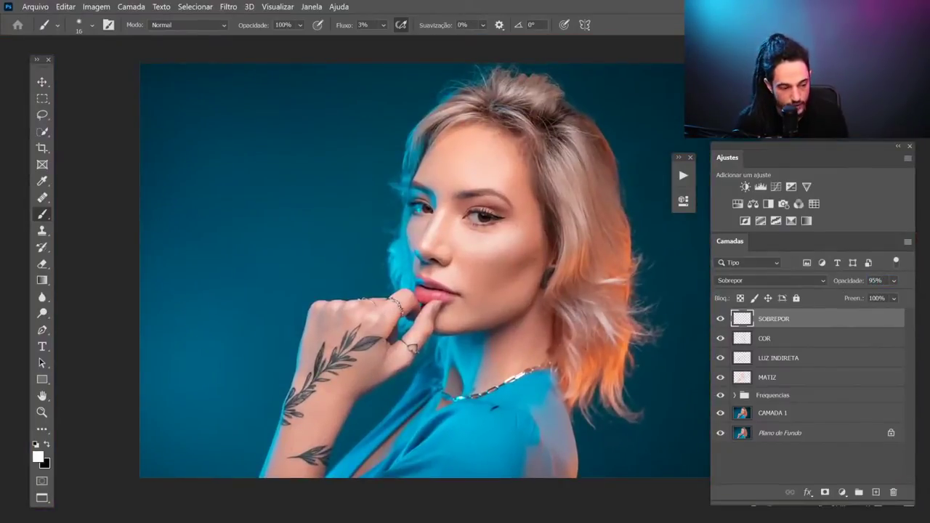
key("bracketright")
key("bracketright")
key("bracketright")
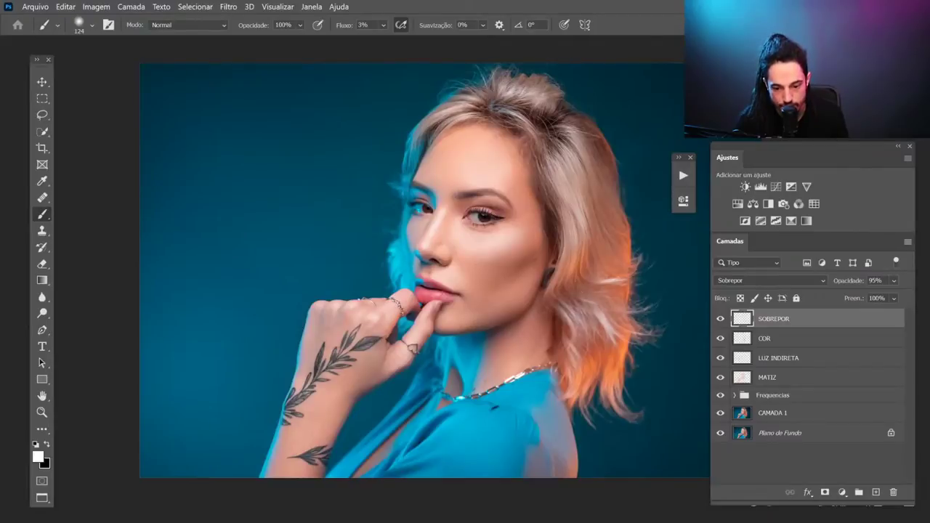
Resize the soft white brush while brightening the face, ending at 78 px near the lips
left_click_drag(596, 210, 625, 210)
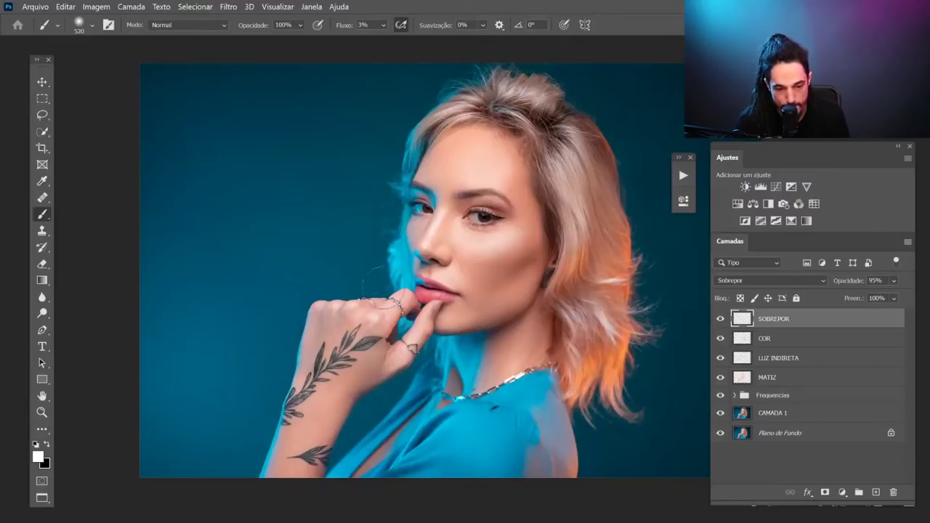
left_click_drag(411, 288, 444, 277)
mouse_move(517, 210)
left_mouse_down()
mouse_move(488, 210)
mouse_move(517, 209)
mouse_move(549, 185)
left_mouse_up()
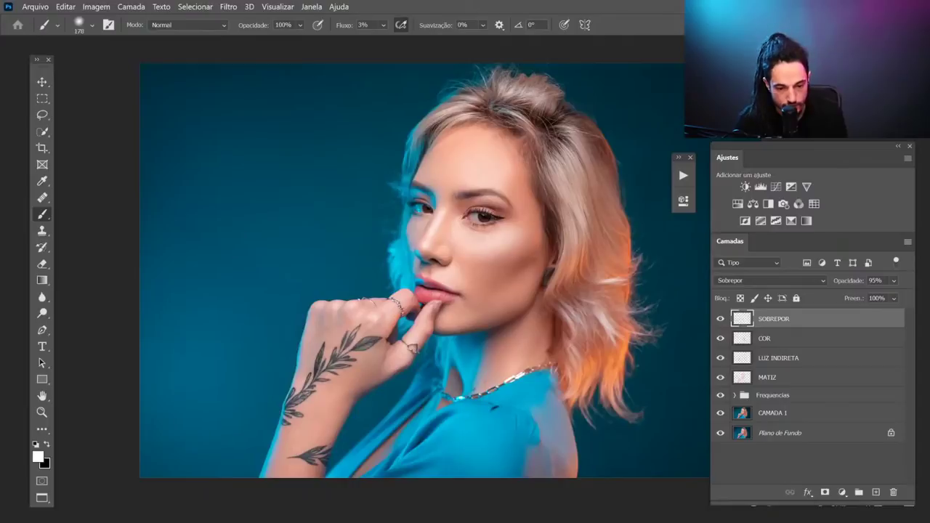
left_click_drag(473, 274, 443, 289)
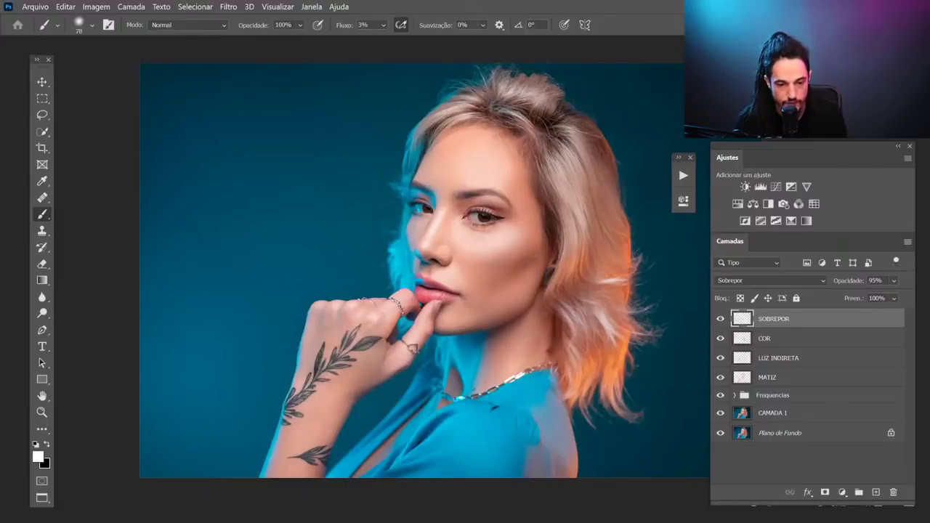
Enlarge the white brush to a broad 886 px at 3% flow for a soft glow over face and hair
scroll(466, 284, "down", 2)
left_click_drag(346, 184, 433, 184)
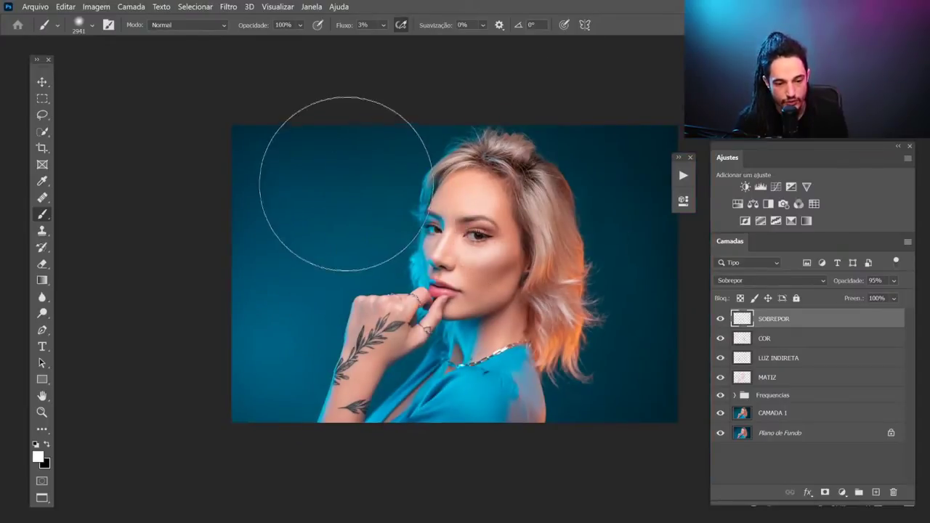
left_click_drag(353, 201, 334, 201)
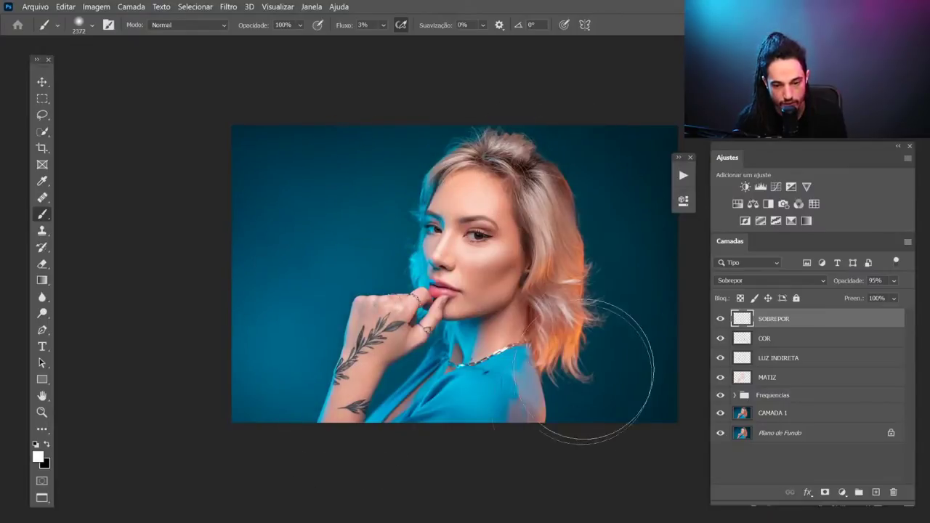
scroll(574, 280, "up", 1)
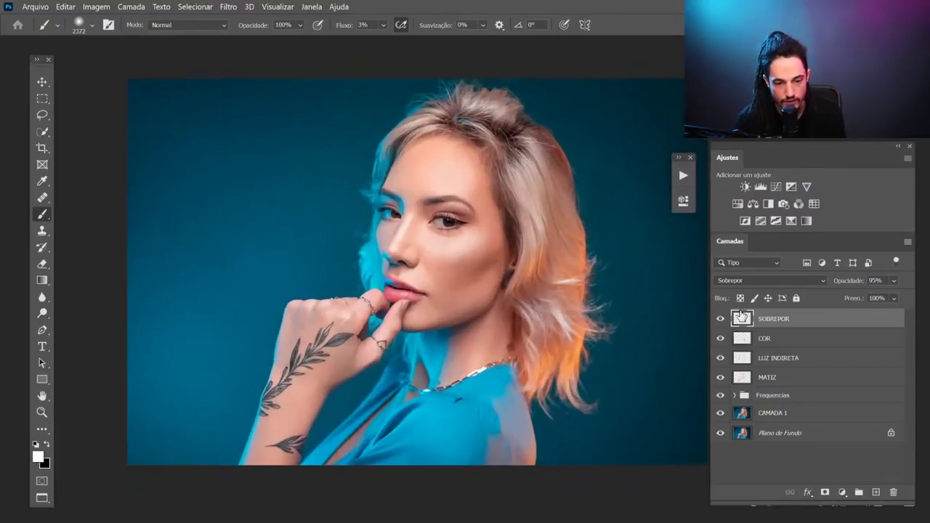
scroll(558, 337, "down", 1)
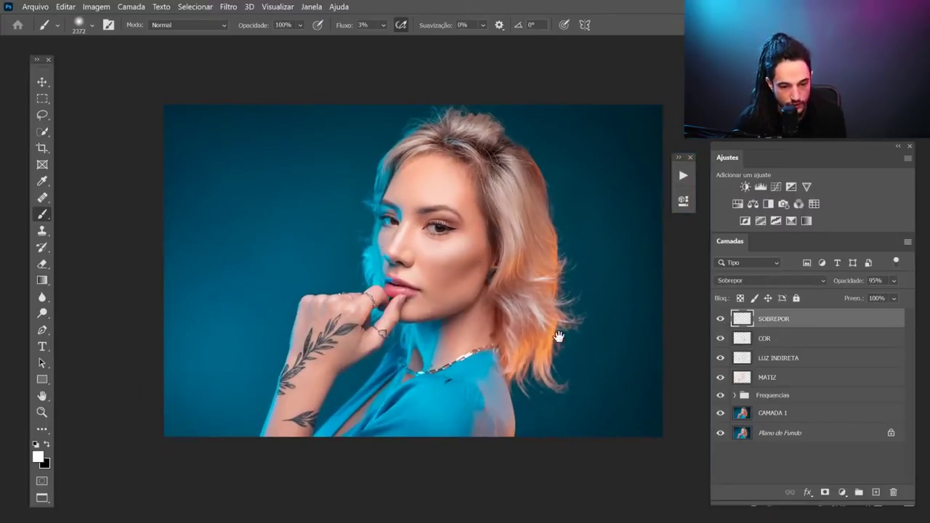
left_click_drag(347, 219, 261, 260)
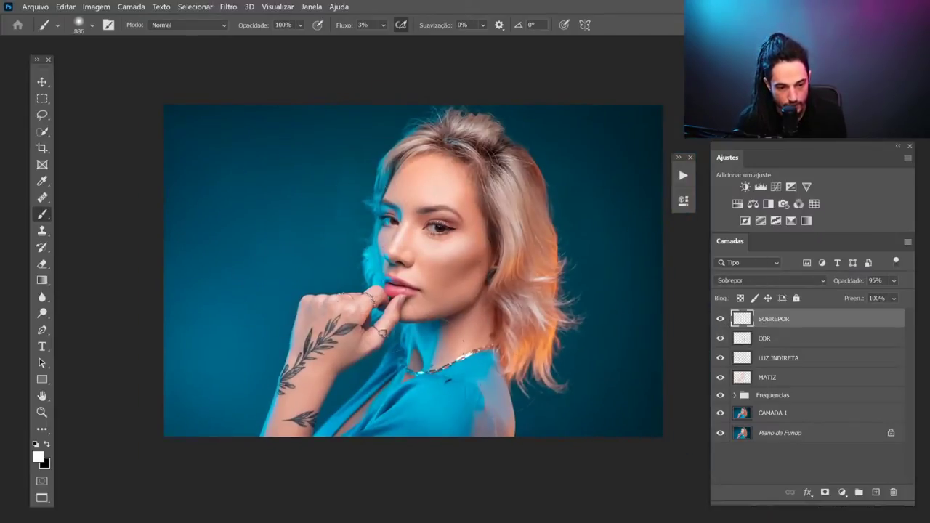
scroll(500, 284, "up", 1)
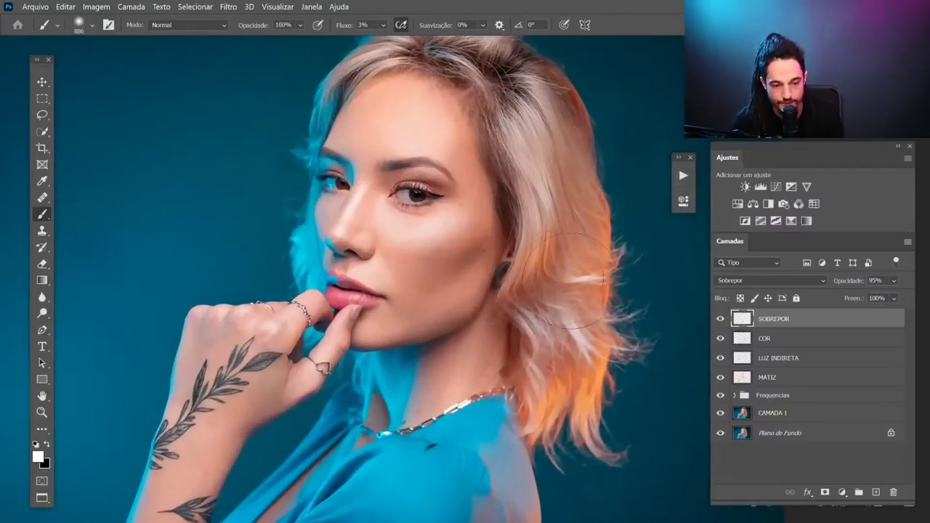